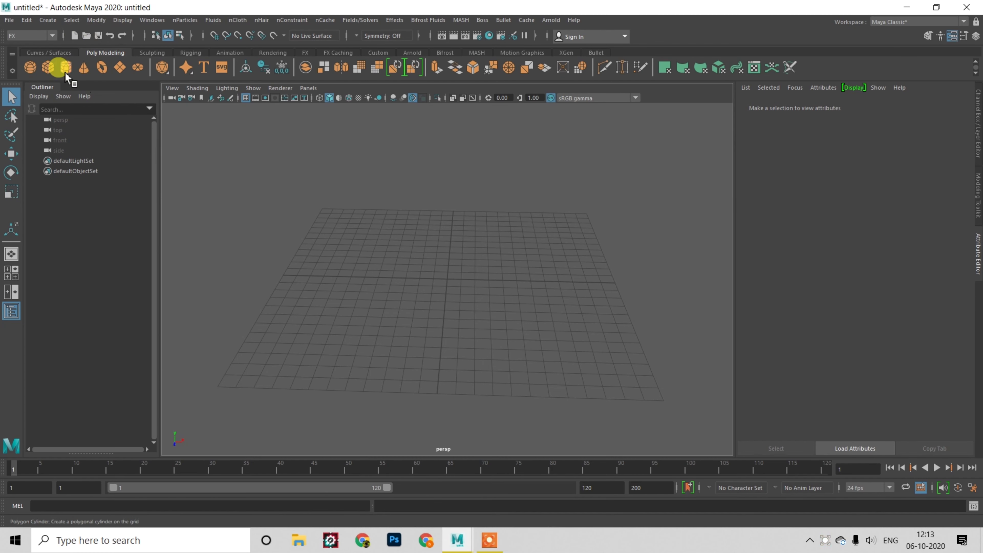
- Draw a wide rectangular polygon box, pCube1, on the grid from the top view
{"action": "left_click", "coordinate": [56, 66]}
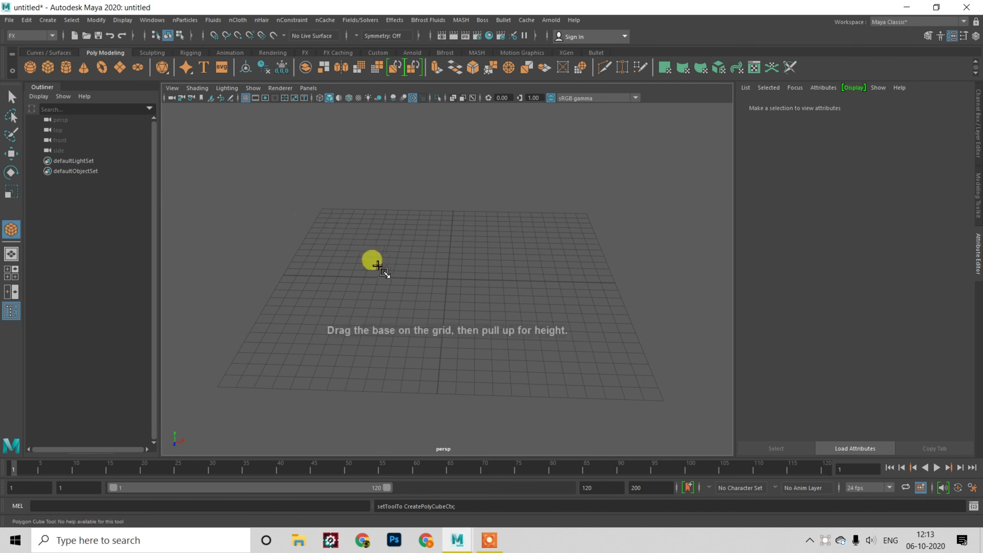
{"action": "key", "text": "space"}
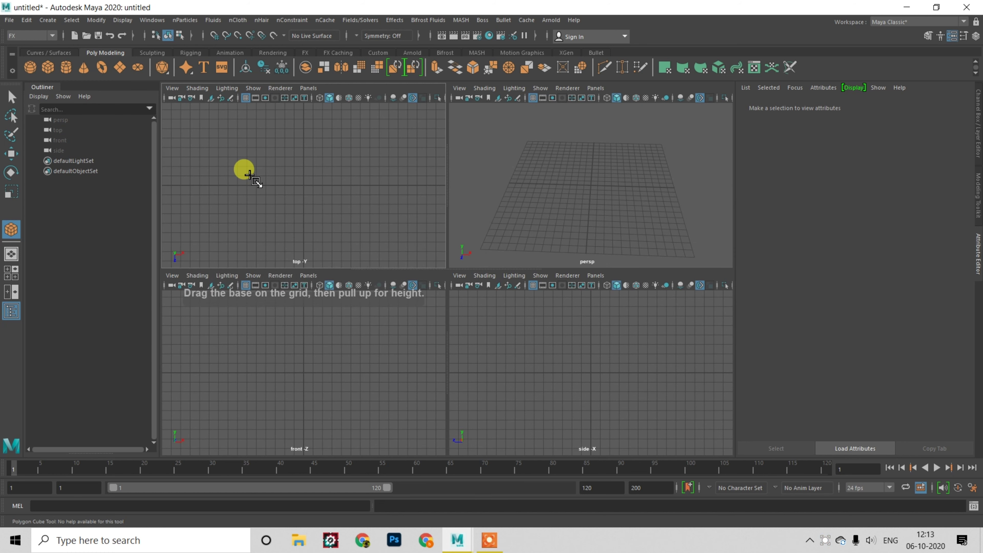
{"action": "mouse_move", "coordinate": [237, 150]}
{"action": "left_mouse_down"}
{"action": "mouse_move", "coordinate": [364, 233]}
{"action": "mouse_move", "coordinate": [366, 189]}
{"action": "mouse_move", "coordinate": [365, 197]}
{"action": "left_mouse_up"}
{"action": "key", "text": "space"}
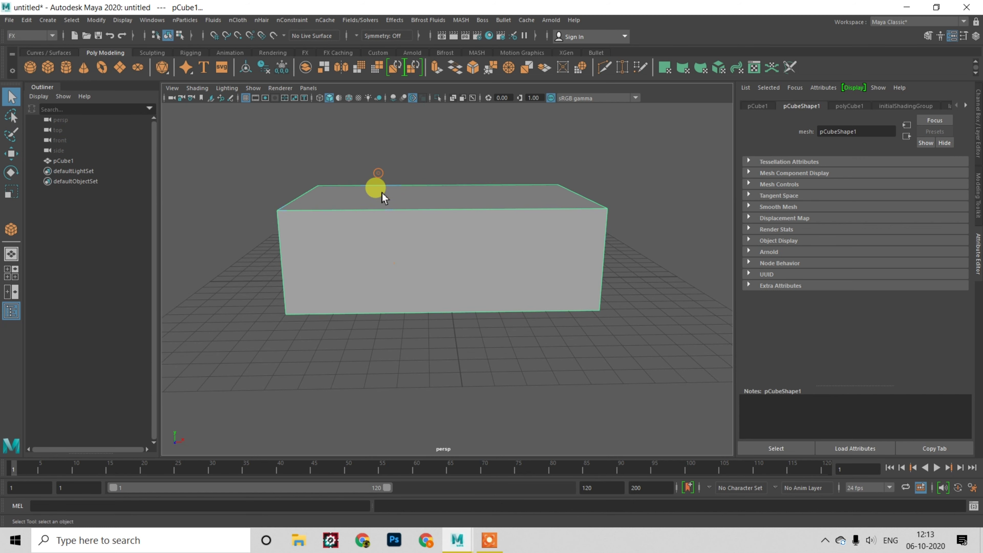
- Select pCube1's top face, extrude it and scale it inward to form thin walls
{"action": "left_click", "coordinate": [382, 193]}
{"action": "left_click_drag", "start_coordinate": [398, 195], "coordinate": [411, 245], "text": "alt"}
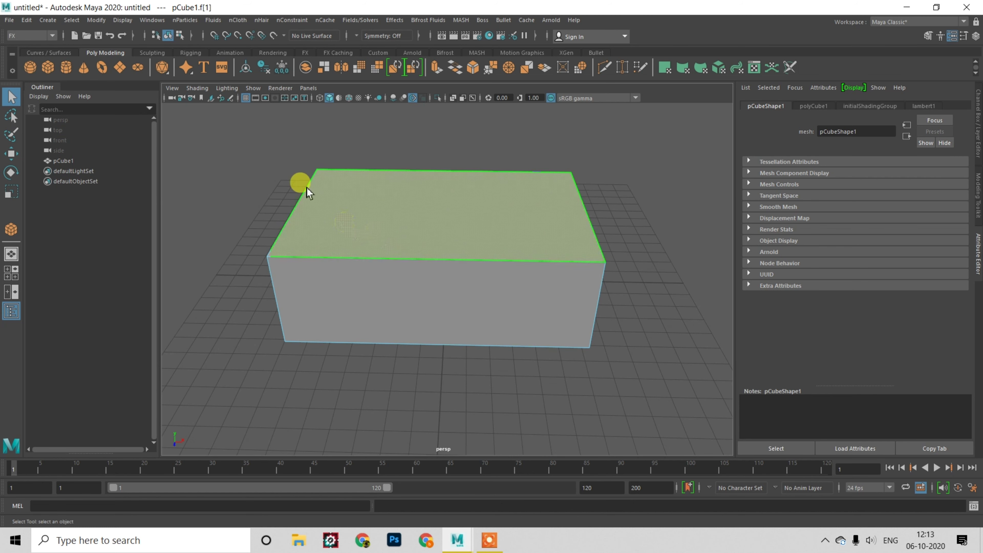
{"action": "key", "text": "space"}
{"action": "key", "text": "space"}
{"action": "key", "text": "ctrl+e"}
{"action": "key", "text": "space"}
{"action": "key", "text": "w"}
- Push the inset top face down near the base in wireframe, then return to Object Mode
{"action": "key", "text": "space"}
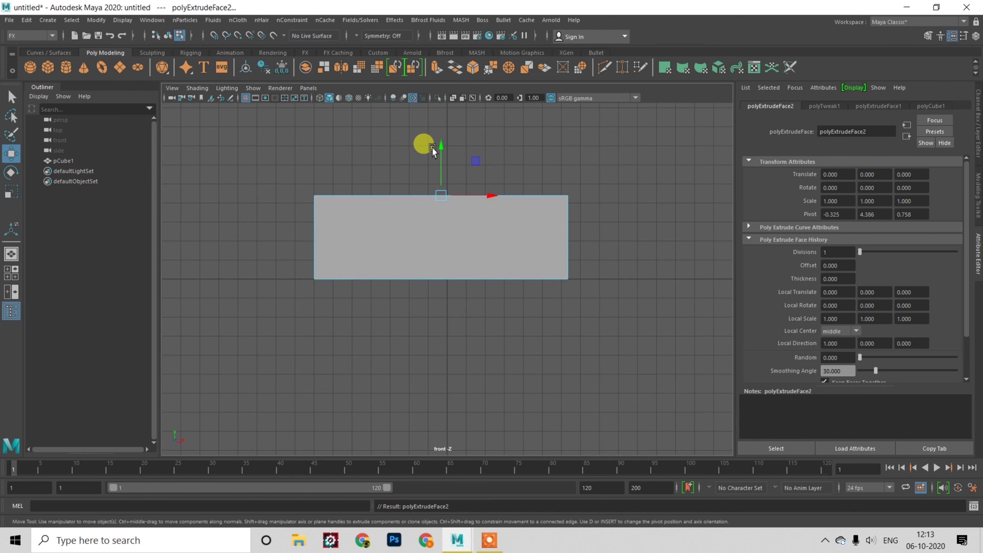
{"action": "key", "text": "4"}
{"action": "mouse_move", "coordinate": [446, 143]}
{"action": "left_mouse_down"}
{"action": "mouse_move", "coordinate": [439, 171]}
{"action": "mouse_move", "coordinate": [452, 228]}
{"action": "left_mouse_up"}
{"action": "right_click_drag", "start_coordinate": [302, 157], "coordinate": [349, 139]}
{"action": "left_click", "coordinate": [355, 146]}
{"action": "key", "text": "space"}
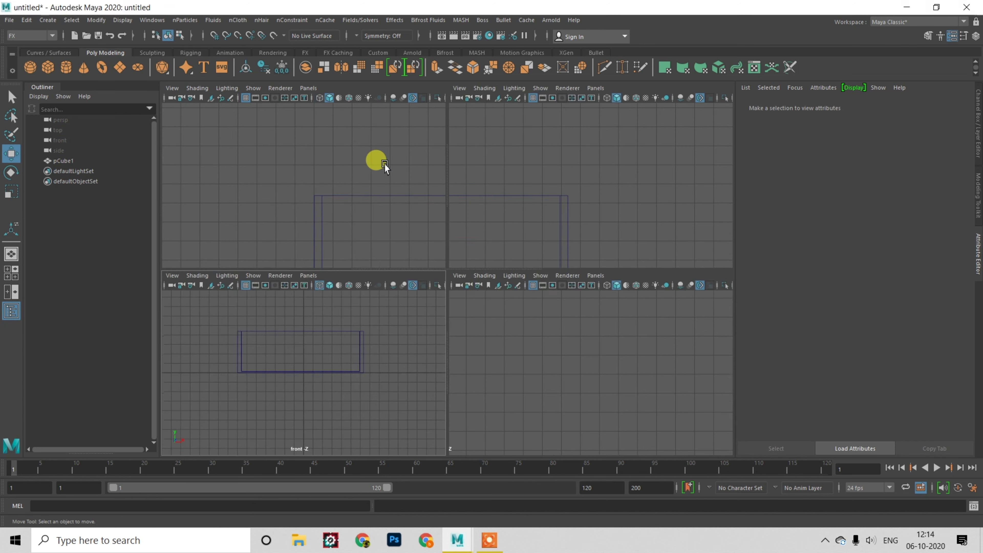
{"action": "key", "text": "5"}
{"action": "key", "text": "space"}
- Orbit and zoom around the open container to inspect it, then restore the four-view layout
{"action": "left_click_drag", "start_coordinate": [452, 220], "coordinate": [494, 233], "text": "alt"}
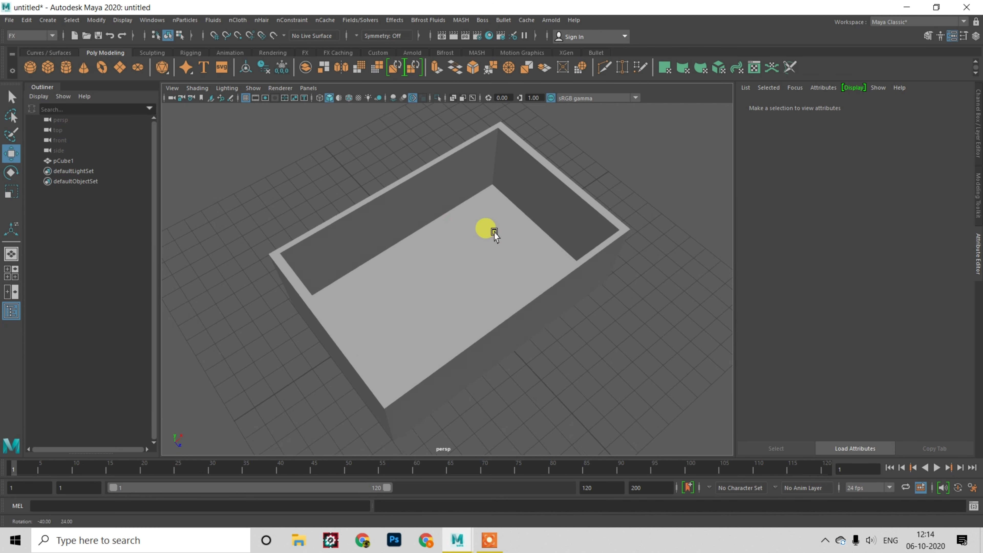
{"action": "right_click_drag", "start_coordinate": [494, 233], "coordinate": [523, 259], "text": "alt"}
{"action": "left_click_drag", "start_coordinate": [491, 222], "coordinate": [457, 185], "text": "alt"}
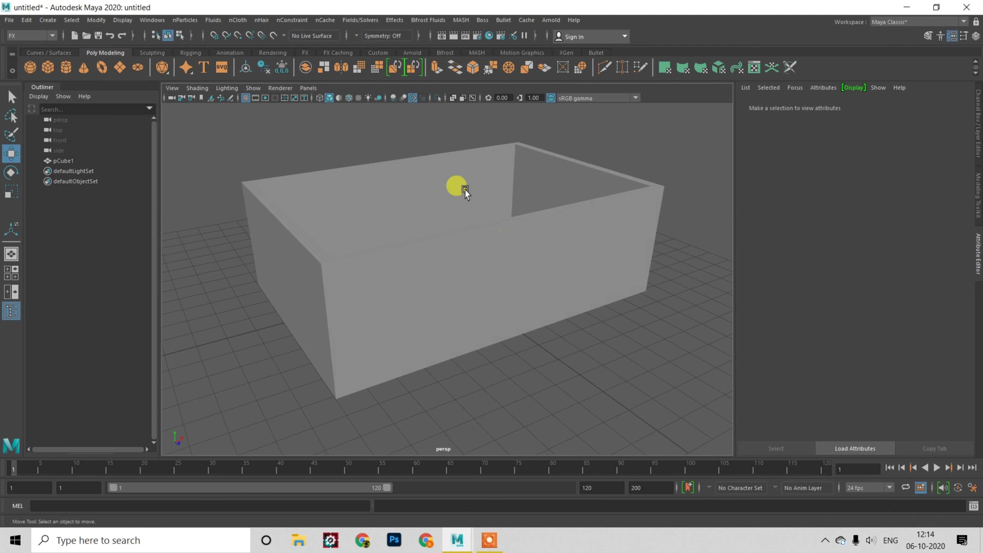
{"action": "right_click_drag", "start_coordinate": [427, 208], "coordinate": [412, 191], "text": "alt"}
{"action": "mouse_move", "coordinate": [412, 191]}
{"action": "left_mouse_down", "text": "alt"}
{"action": "mouse_move", "coordinate": [389, 325]}
{"action": "mouse_move", "coordinate": [402, 327]}
{"action": "left_mouse_up", "text": "alt"}
{"action": "mouse_move", "coordinate": [365, 278]}
{"action": "right_mouse_down", "text": "alt"}
{"action": "mouse_move", "coordinate": [378, 306]}
{"action": "mouse_move", "coordinate": [368, 288]}
{"action": "right_mouse_up", "text": "alt"}
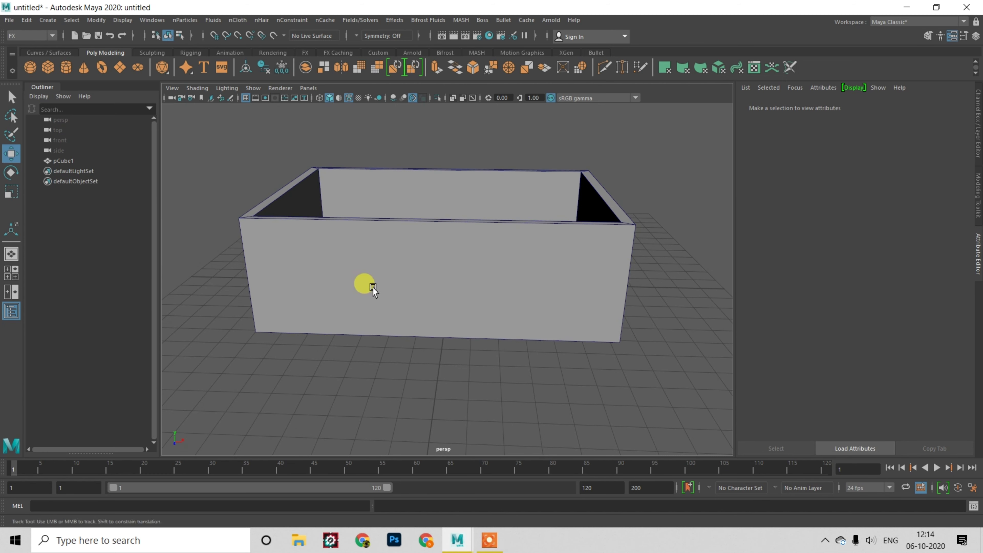
{"action": "left_click_drag", "start_coordinate": [369, 288], "coordinate": [381, 298], "text": "alt"}
{"action": "key", "text": "space"}
- Draw a second polygon box, pCube2, inside the container in the top view
{"action": "left_click", "coordinate": [48, 68]}
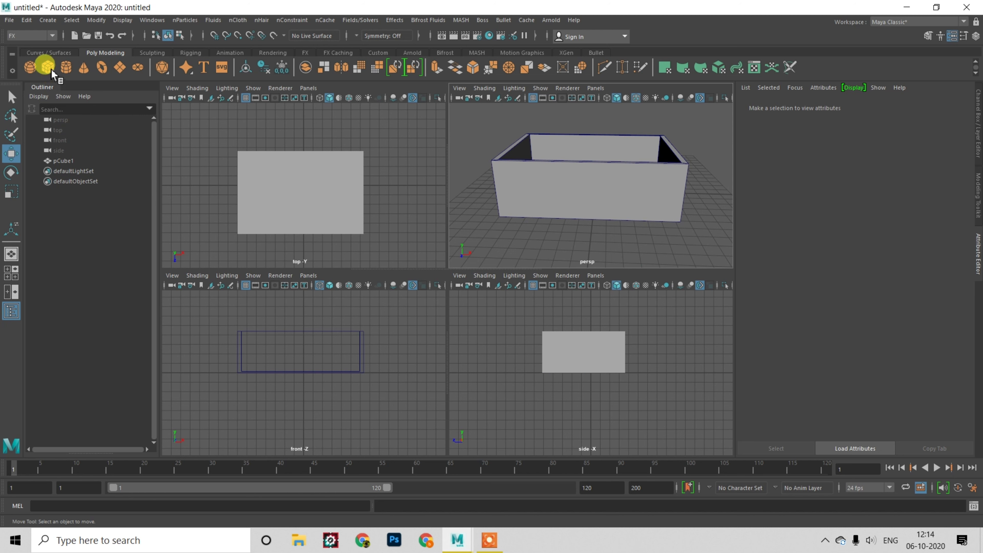
{"action": "key", "text": "4"}
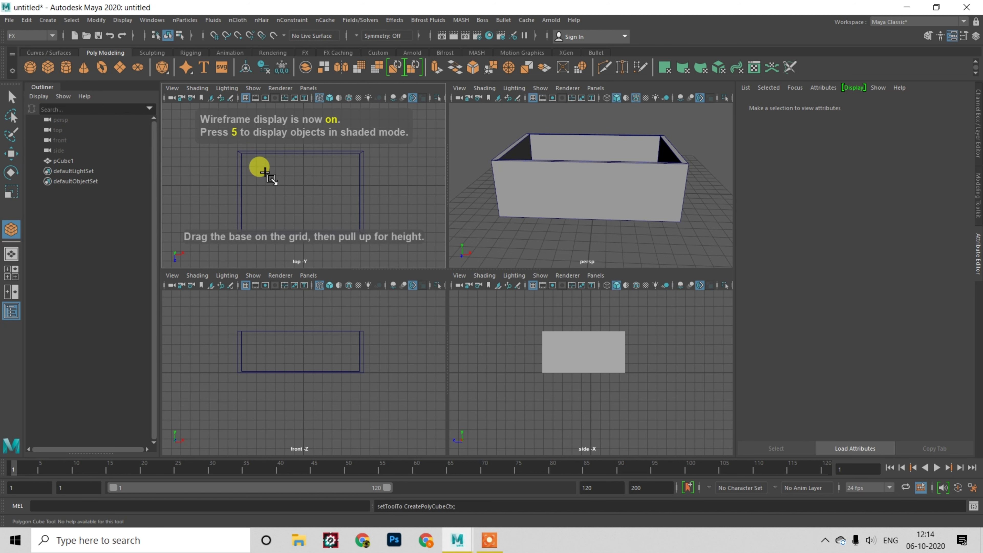
{"action": "mouse_move", "coordinate": [257, 168]}
{"action": "left_mouse_down"}
{"action": "mouse_move", "coordinate": [351, 220]}
{"action": "mouse_move", "coordinate": [341, 204]}
{"action": "mouse_move", "coordinate": [329, 220]}
{"action": "left_mouse_up"}
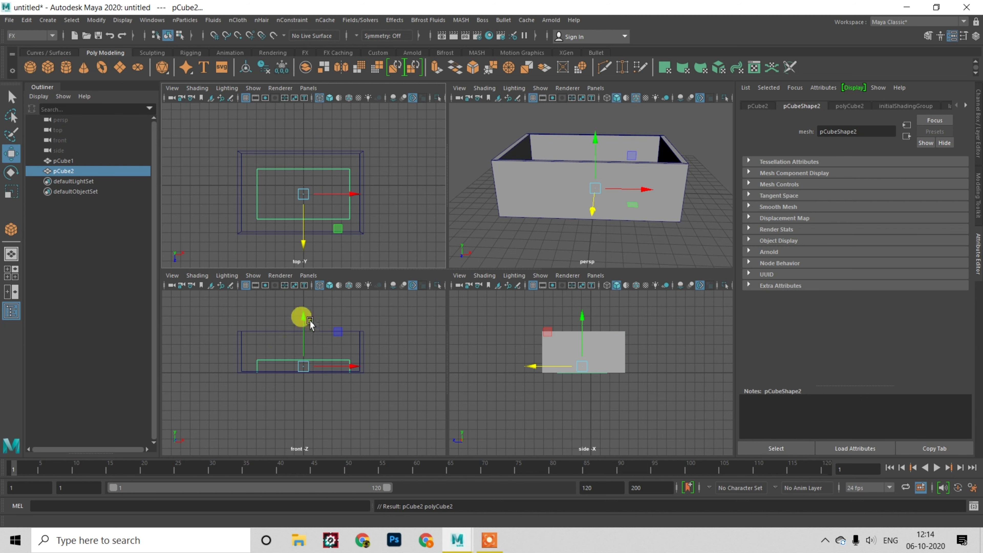
{"action": "left_click_drag", "start_coordinate": [309, 321], "coordinate": [304, 312]}
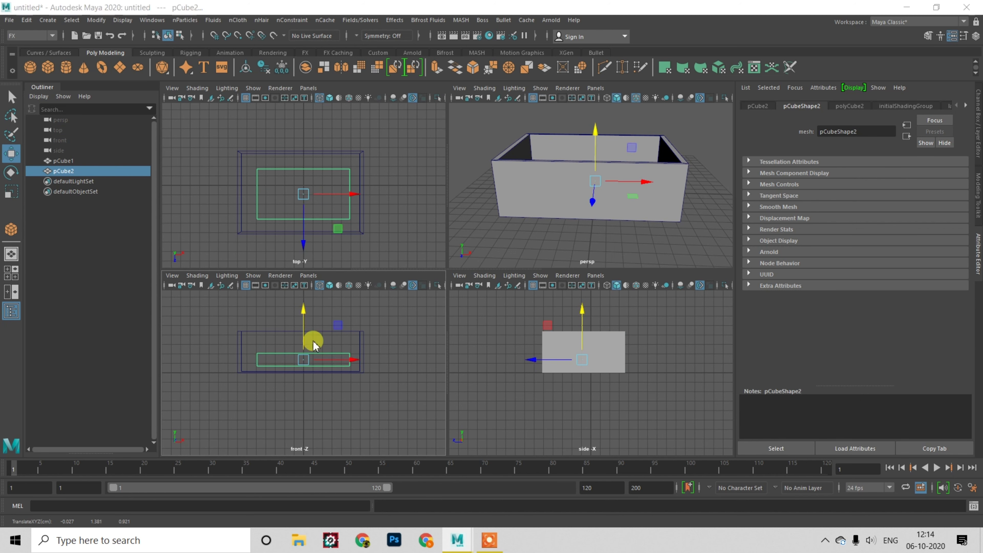
{"action": "key", "text": "space"}
- In the front view, move pCube2's left, right, bottom and top vertices to the inner walls and just below the rim
{"action": "right_click_drag", "start_coordinate": [386, 209], "coordinate": [236, 197]}
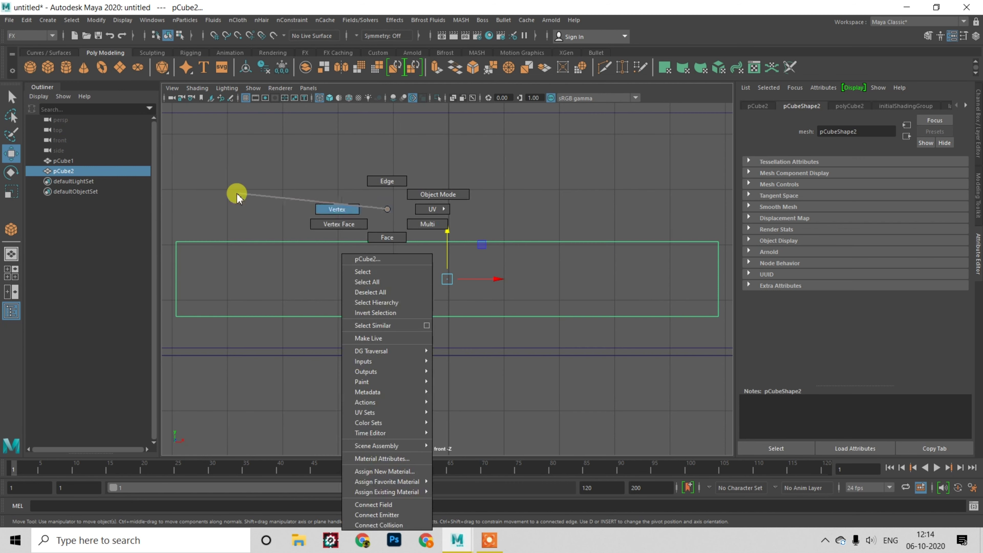
{"action": "left_click_drag", "start_coordinate": [290, 229], "coordinate": [391, 314]}
{"action": "left_click", "coordinate": [394, 278]}
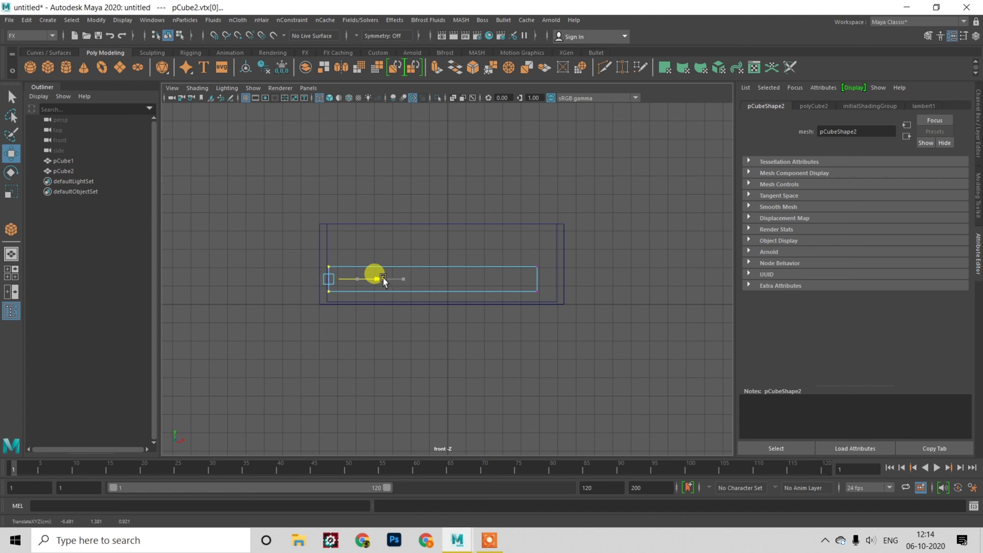
{"action": "left_click_drag", "start_coordinate": [503, 244], "coordinate": [550, 326]}
{"action": "left_click_drag", "start_coordinate": [574, 279], "coordinate": [589, 280]}
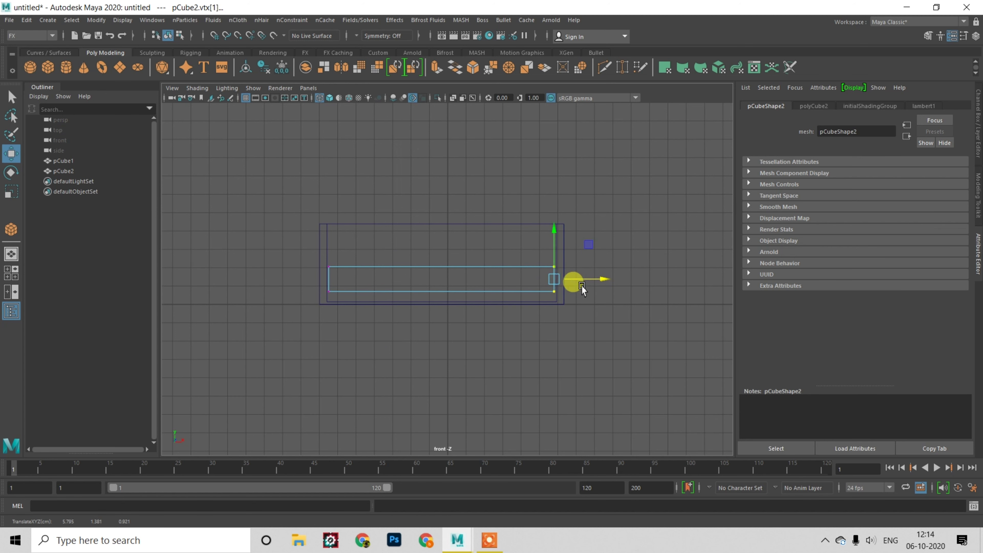
{"action": "left_click_drag", "start_coordinate": [281, 280], "coordinate": [515, 320]}
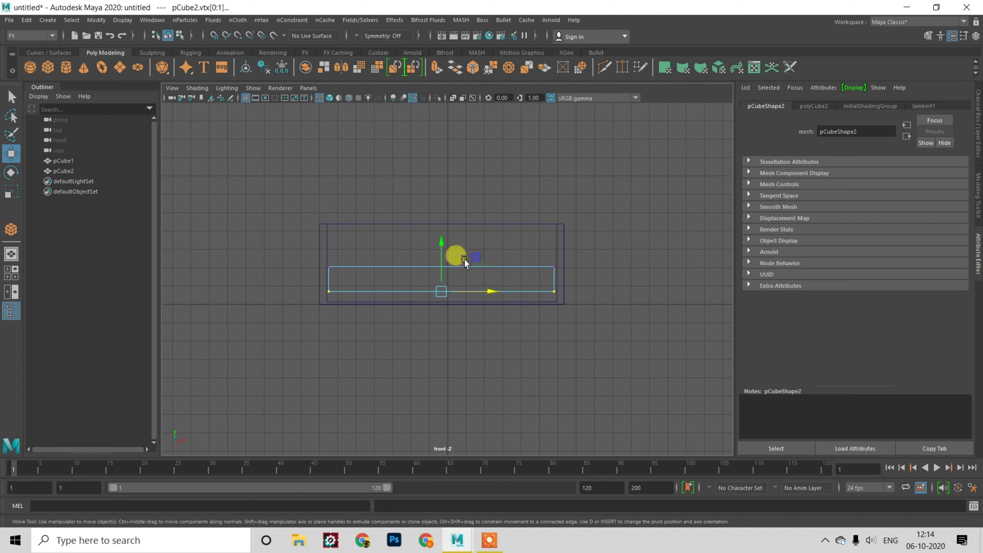
{"action": "left_click_drag", "start_coordinate": [441, 244], "coordinate": [445, 253]}
{"action": "left_click_drag", "start_coordinate": [296, 237], "coordinate": [615, 279]}
{"action": "left_click_drag", "start_coordinate": [442, 217], "coordinate": [435, 179]}
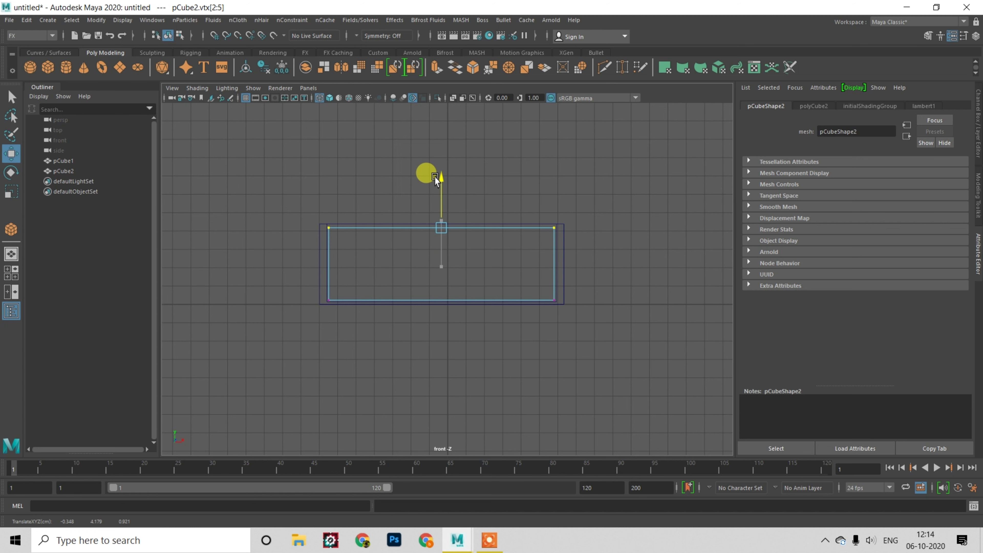
- In the top view, move pCube2's back and front vertices to the inner walls
{"action": "key", "text": "space"}
{"action": "left_click_drag", "start_coordinate": [219, 152], "coordinate": [380, 194]}
{"action": "left_click_drag", "start_coordinate": [297, 220], "coordinate": [299, 210]}
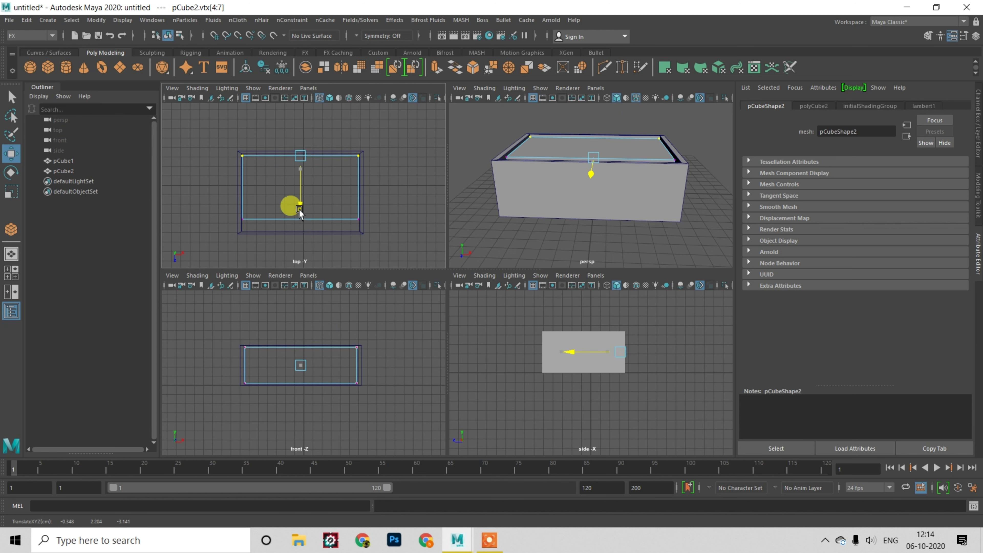
{"action": "left_click_drag", "start_coordinate": [220, 197], "coordinate": [372, 241]}
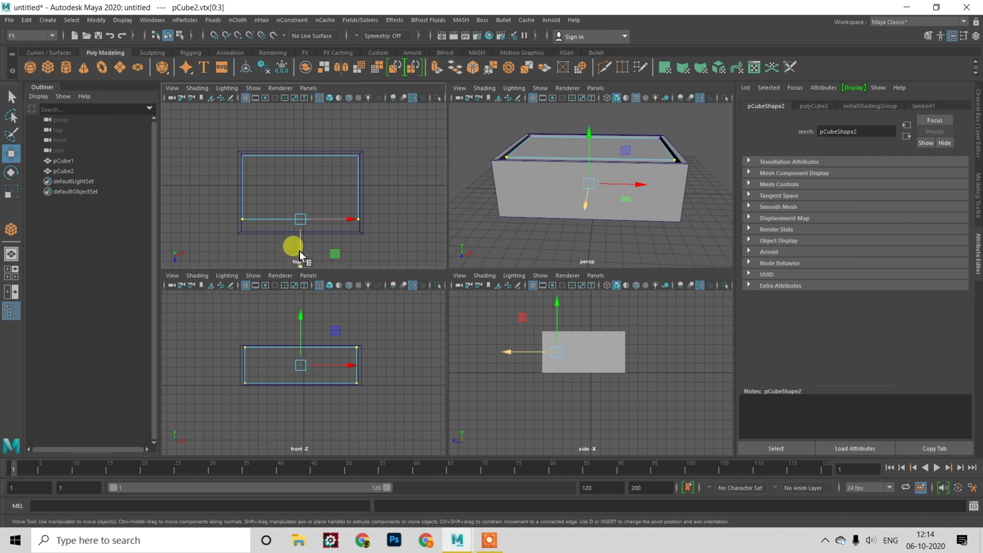
{"action": "left_click_drag", "start_coordinate": [302, 252], "coordinate": [302, 255]}
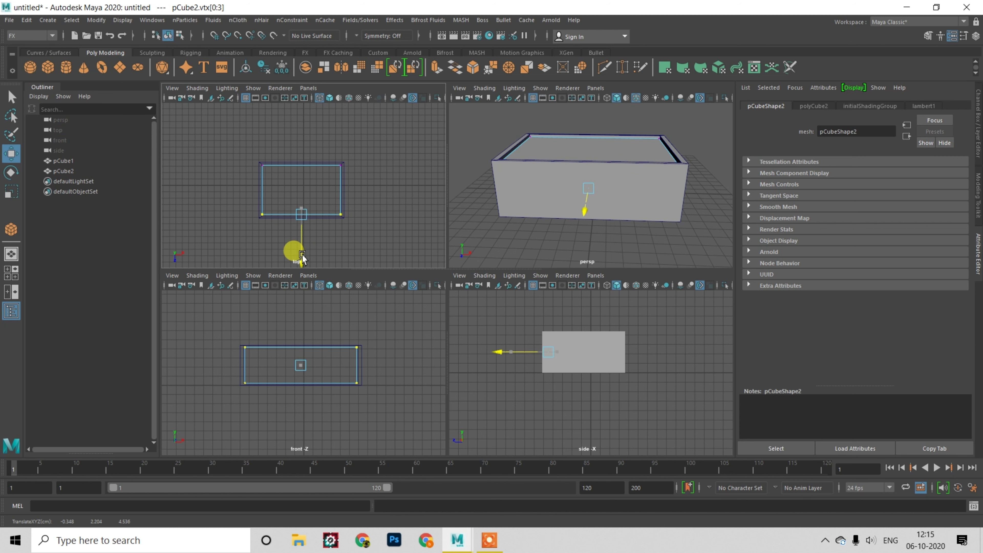
{"action": "key", "text": "space"}
{"action": "right_click_drag", "start_coordinate": [420, 145], "coordinate": [465, 135]}
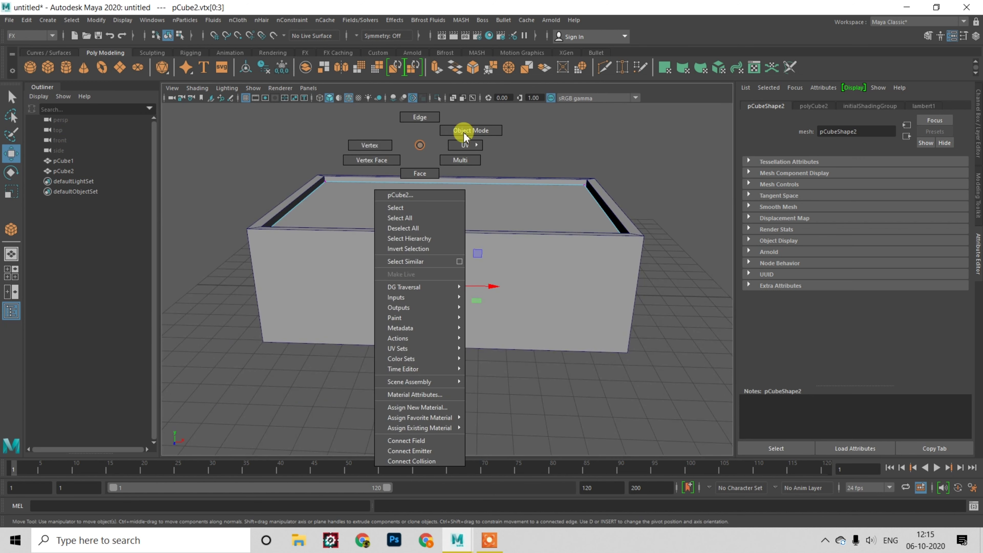
- Convert the inner box pCube2 into a Bifrost liquid, bifrostLiquid1
{"action": "mouse_move", "coordinate": [434, 174]}
{"action": "left_mouse_down", "text": "alt"}
{"action": "mouse_move", "coordinate": [462, 201]}
{"action": "mouse_move", "coordinate": [465, 225]}
{"action": "mouse_move", "coordinate": [417, 191]}
{"action": "mouse_move", "coordinate": [416, 221]}
{"action": "mouse_move", "coordinate": [481, 323]}
{"action": "mouse_move", "coordinate": [470, 283]}
{"action": "mouse_move", "coordinate": [345, 222]}
{"action": "mouse_move", "coordinate": [362, 236]}
{"action": "mouse_move", "coordinate": [318, 186]}
{"action": "mouse_move", "coordinate": [432, 231]}
{"action": "left_mouse_up", "text": "alt"}
{"action": "left_click", "coordinate": [397, 125]}
{"action": "left_click", "coordinate": [434, 219]}
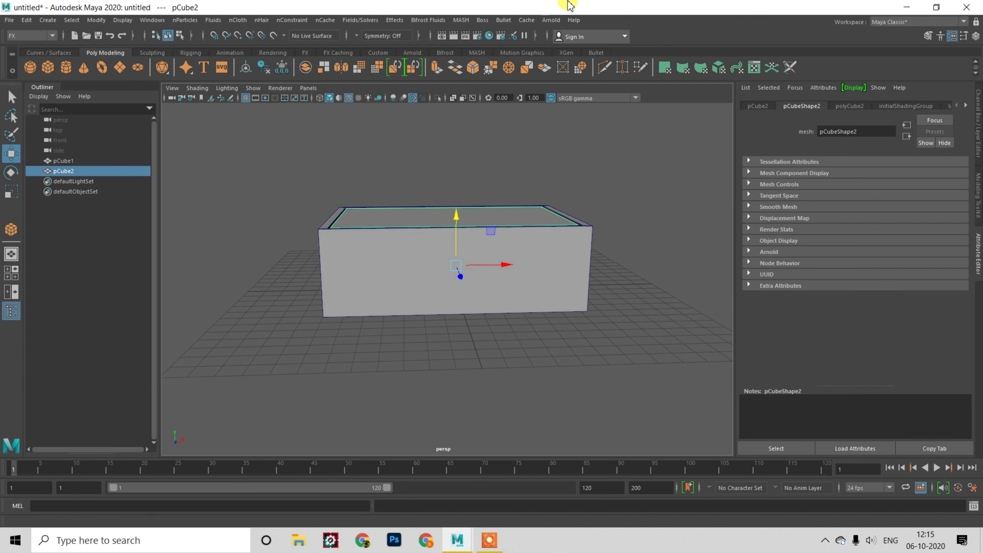
{"action": "left_click", "coordinate": [419, 21]}
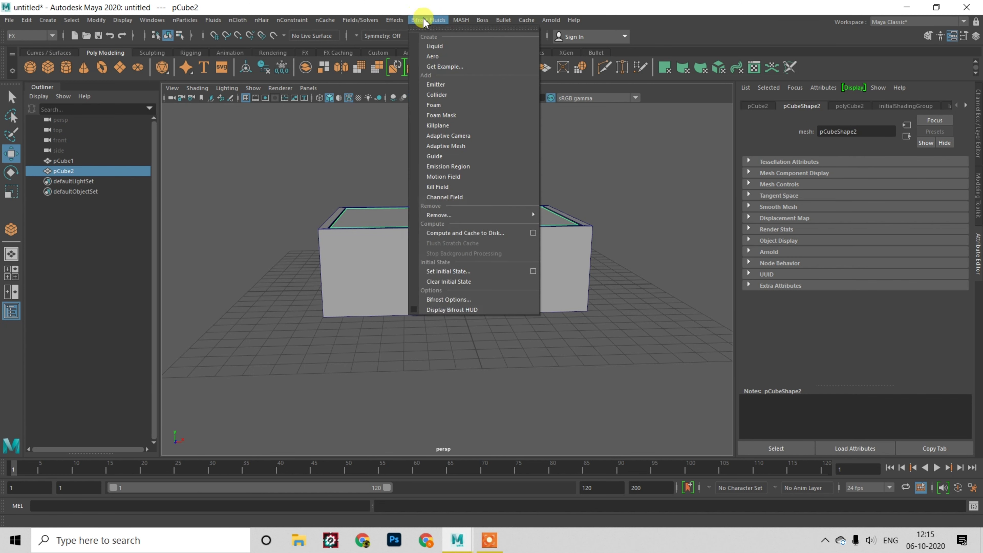
{"action": "left_click", "coordinate": [434, 45]}
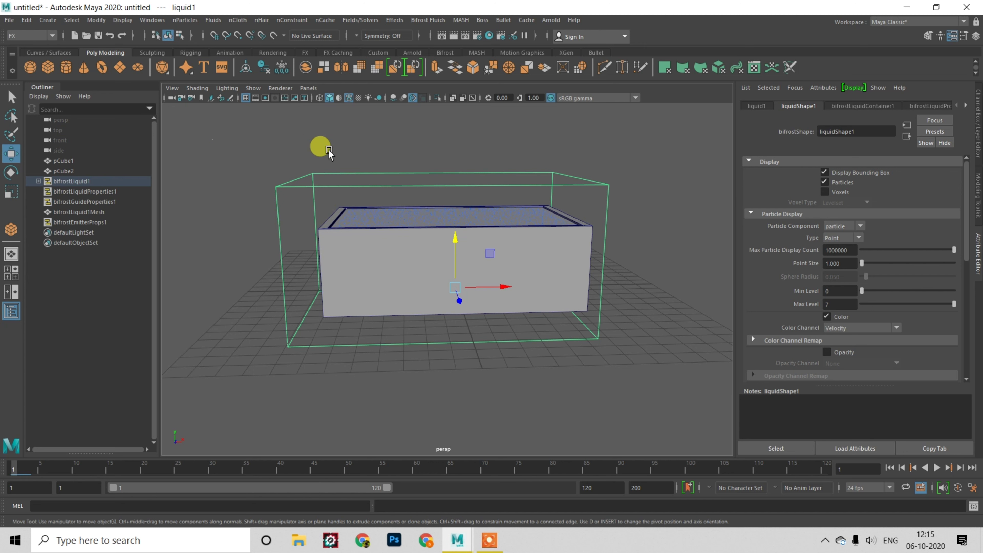
- Zoom out to see the container and liquid particles, and adjust the Outliner
{"action": "scroll", "coordinate": [340, 146], "scroll_direction": "up", "scroll_amount": 2}
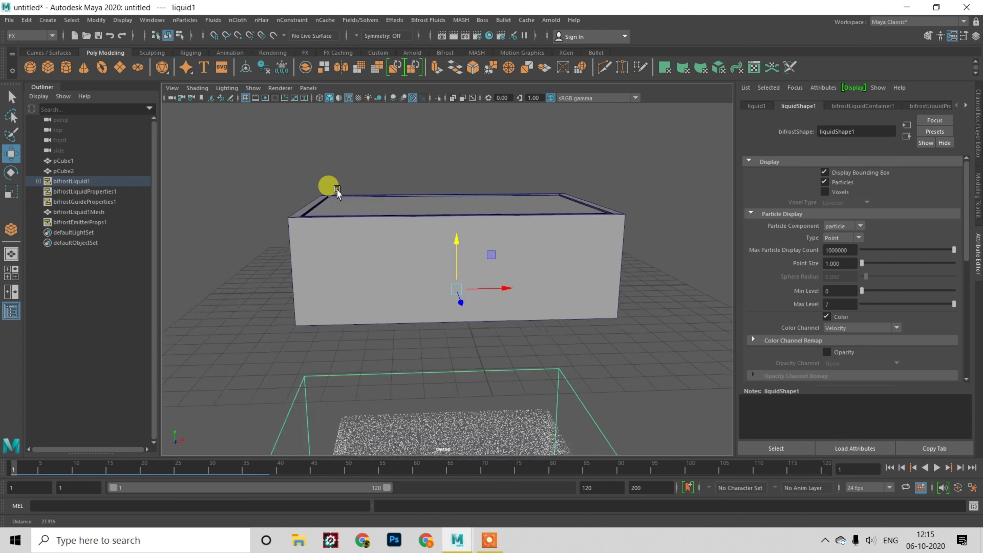
{"action": "mouse_move", "coordinate": [385, 205]}
{"action": "right_mouse_down", "text": "alt"}
{"action": "mouse_move", "coordinate": [335, 178]}
{"action": "mouse_move", "coordinate": [353, 155]}
{"action": "right_mouse_up", "text": "alt"}
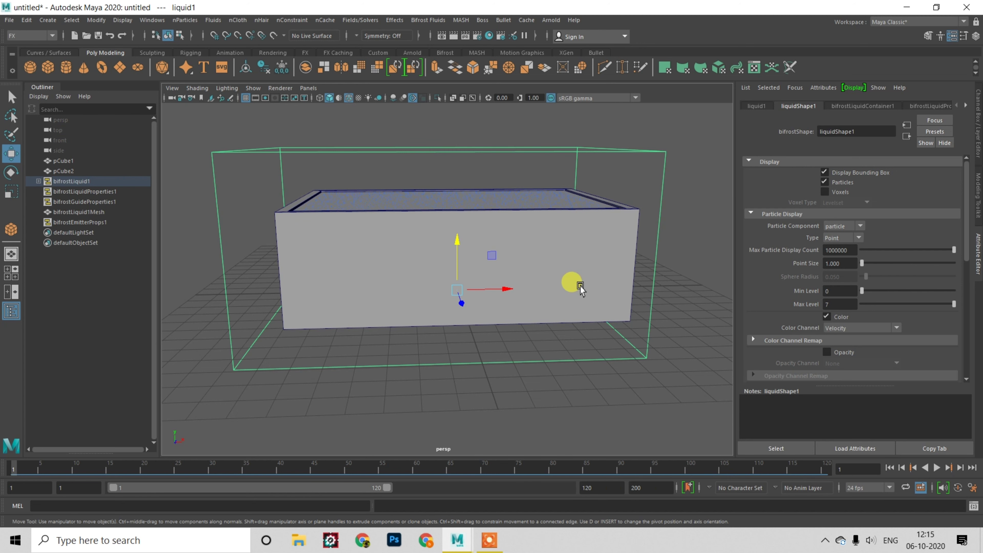
{"action": "mouse_move", "coordinate": [91, 181]}
{"action": "left_mouse_down"}
{"action": "mouse_move", "coordinate": [98, 189]}
{"action": "mouse_move", "coordinate": [59, 181]}
{"action": "left_mouse_up"}
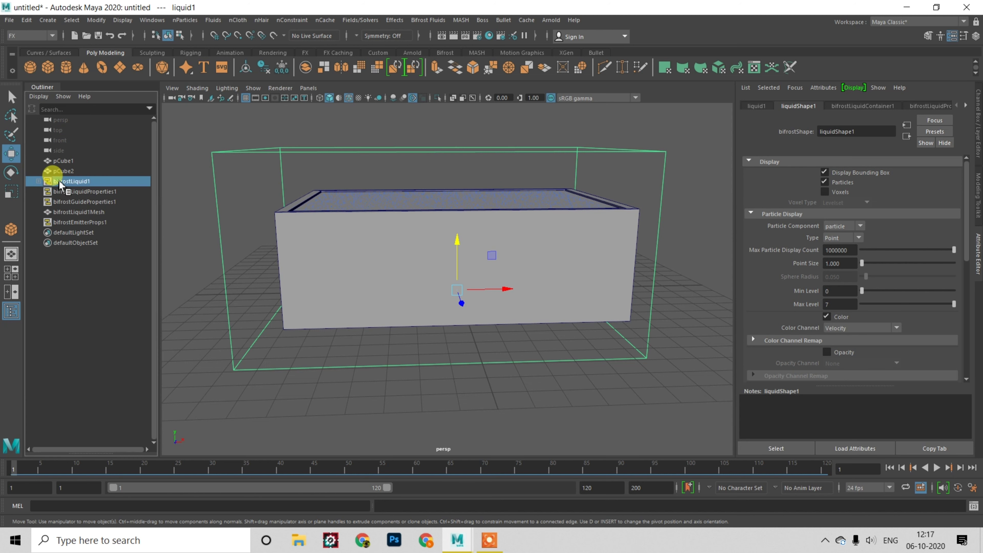
- Set the liquid's point size to 3 and playback to Play Every Frame, Max Real-time
{"action": "left_click", "coordinate": [39, 180]}
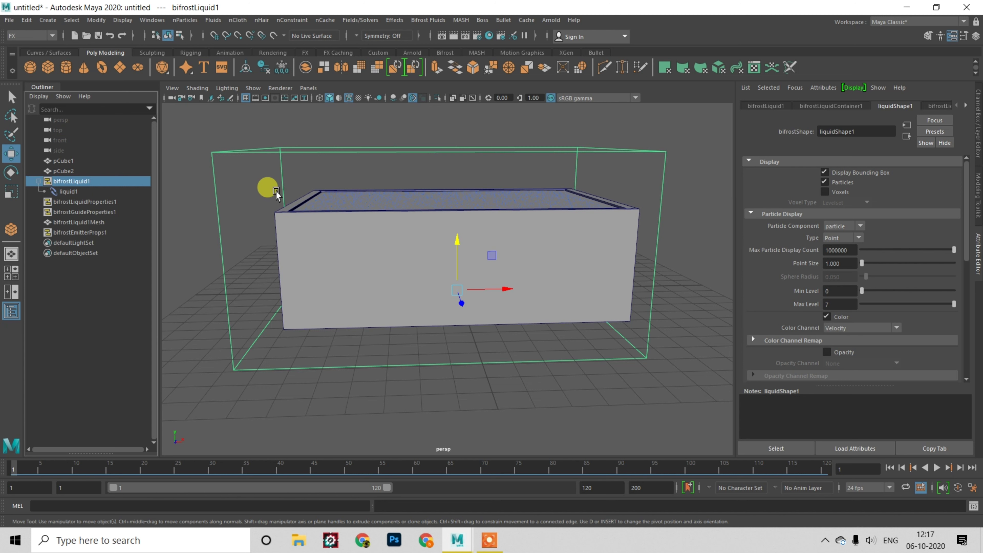
{"action": "left_click", "coordinate": [848, 264]}
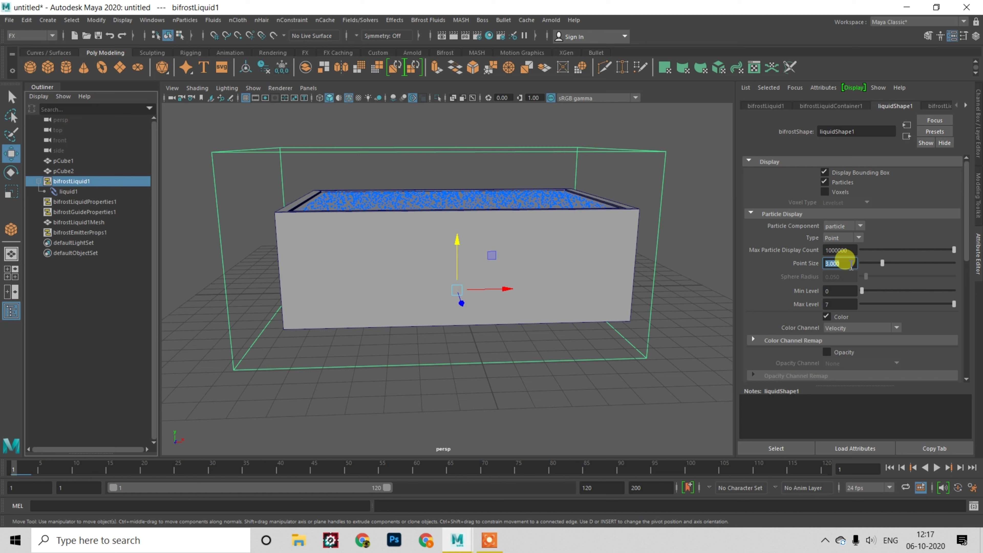
{"action": "right_click", "coordinate": [641, 473]}
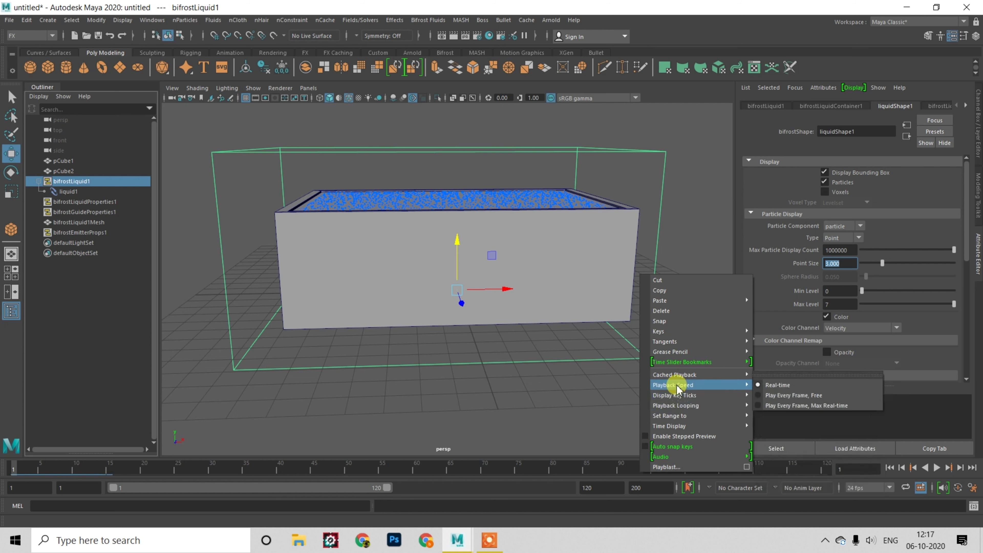
{"action": "mouse_move", "coordinate": [673, 385]}
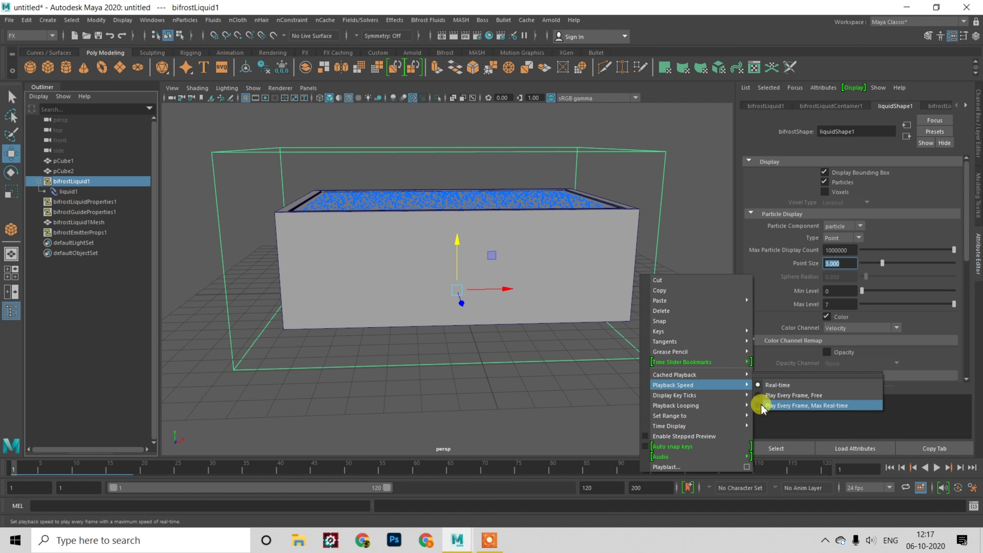
{"action": "left_click", "coordinate": [761, 408]}
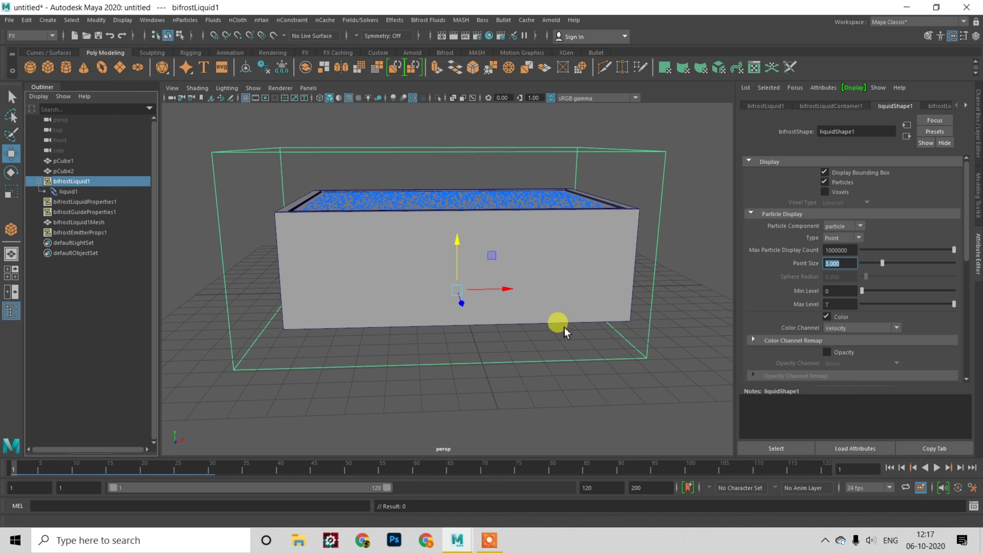
{"action": "left_click", "coordinate": [391, 273]}
- Orbit to watch the falling liquid, then rewind to frame 1
{"action": "mouse_move", "coordinate": [437, 327]}
{"action": "left_mouse_down", "text": "alt"}
{"action": "mouse_move", "coordinate": [401, 279]}
{"action": "mouse_move", "coordinate": [345, 237]}
{"action": "mouse_move", "coordinate": [379, 273]}
{"action": "mouse_move", "coordinate": [362, 268]}
{"action": "mouse_move", "coordinate": [362, 248]}
{"action": "mouse_move", "coordinate": [509, 331]}
{"action": "mouse_move", "coordinate": [479, 325]}
{"action": "left_mouse_up", "text": "alt"}
{"action": "mouse_move", "coordinate": [479, 327]}
{"action": "right_mouse_down", "text": "alt"}
{"action": "mouse_move", "coordinate": [479, 354]}
{"action": "mouse_move", "coordinate": [498, 360]}
{"action": "right_mouse_up", "text": "alt"}
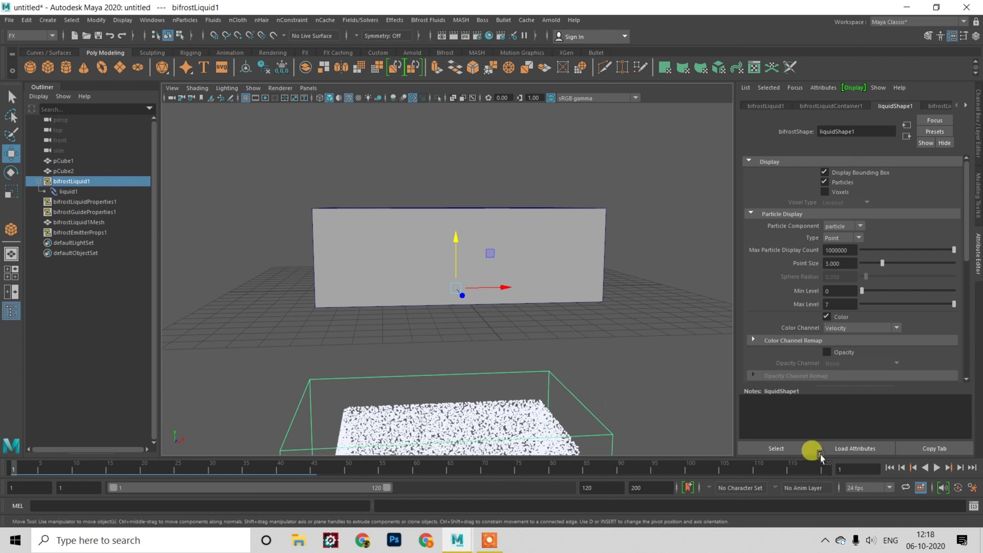
{"action": "left_click", "coordinate": [890, 468]}
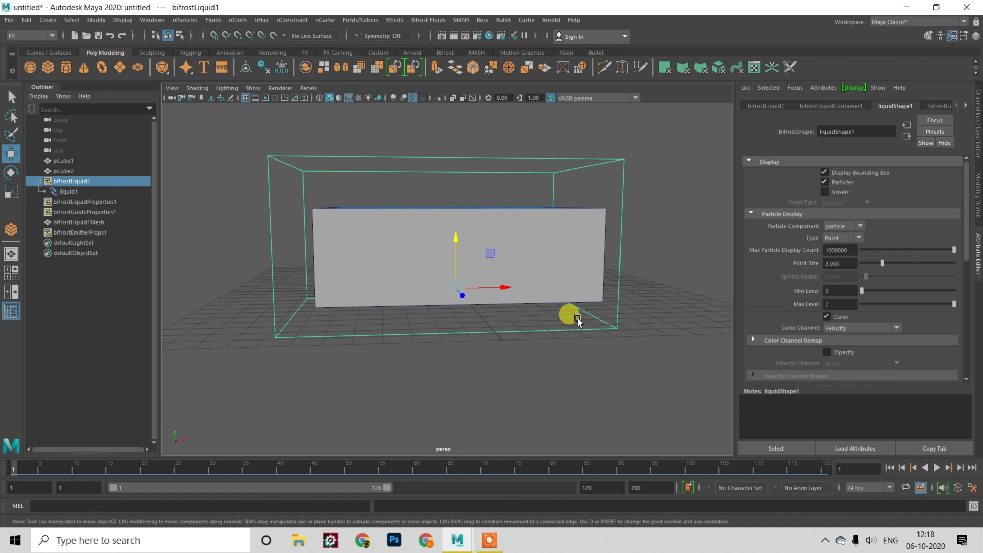
- Make the container pCube1 a Bifrost collider for the liquid
{"action": "left_click", "coordinate": [558, 254], "text": "shift"}
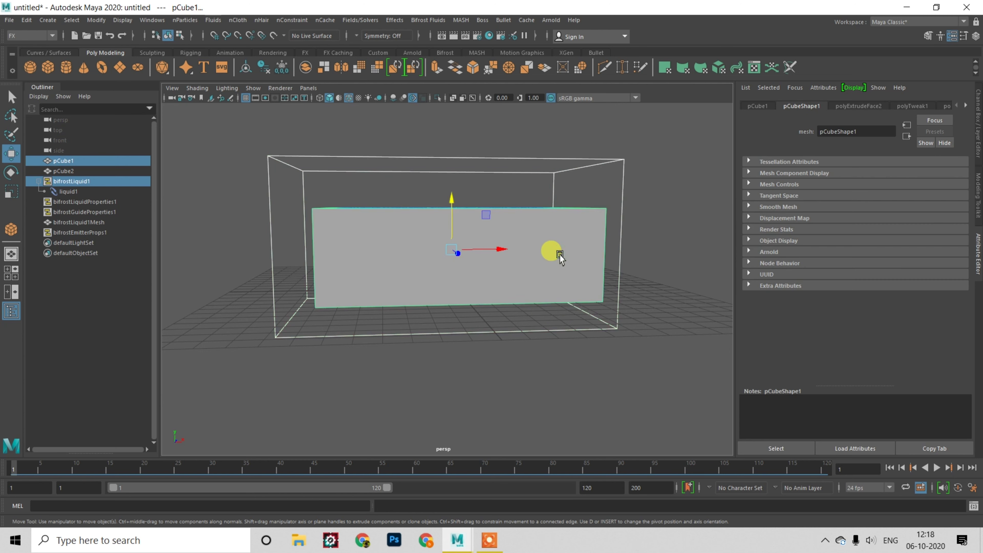
{"action": "left_click_drag", "start_coordinate": [558, 255], "coordinate": [520, 275], "text": "alt"}
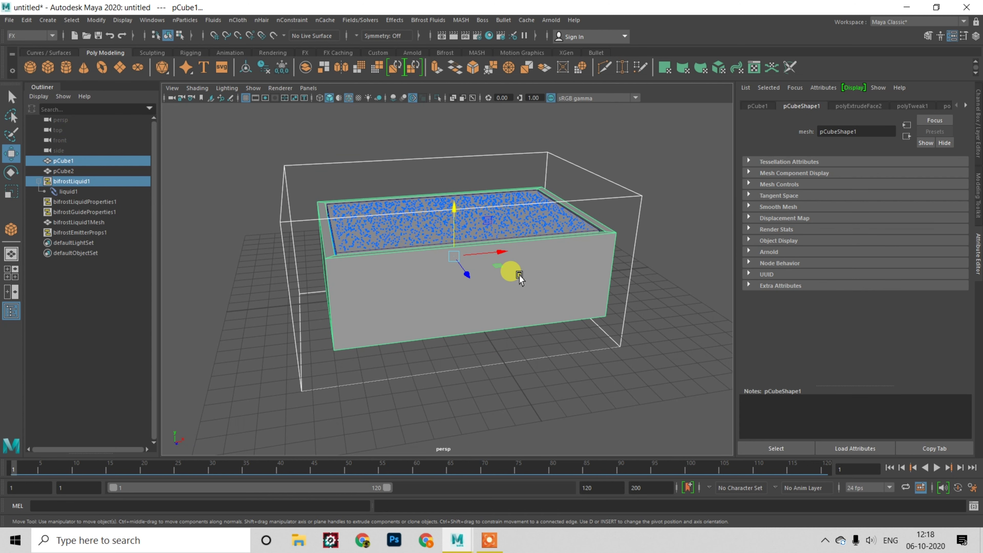
{"action": "right_click_drag", "start_coordinate": [449, 293], "coordinate": [478, 315], "text": "alt"}
{"action": "mouse_move", "coordinate": [478, 315]}
{"action": "left_mouse_down", "text": "alt"}
{"action": "mouse_move", "coordinate": [487, 325]}
{"action": "mouse_move", "coordinate": [468, 314]}
{"action": "left_mouse_up", "text": "alt"}
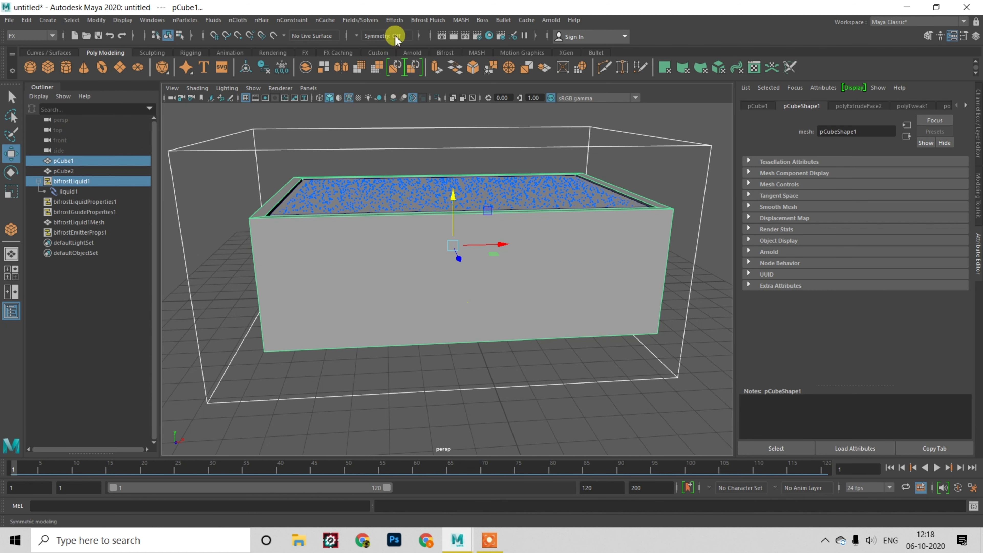
{"action": "left_click", "coordinate": [433, 20]}
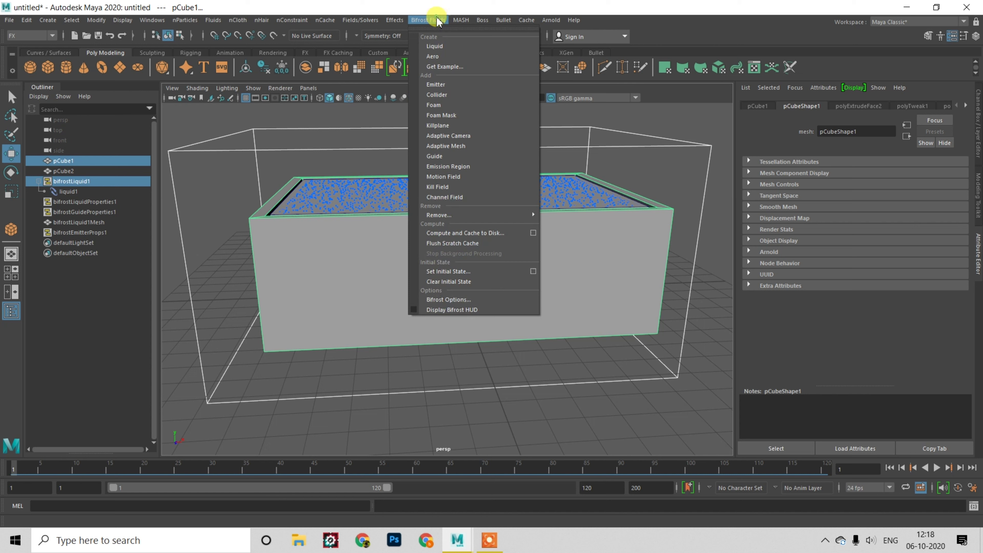
{"action": "left_click", "coordinate": [447, 95]}
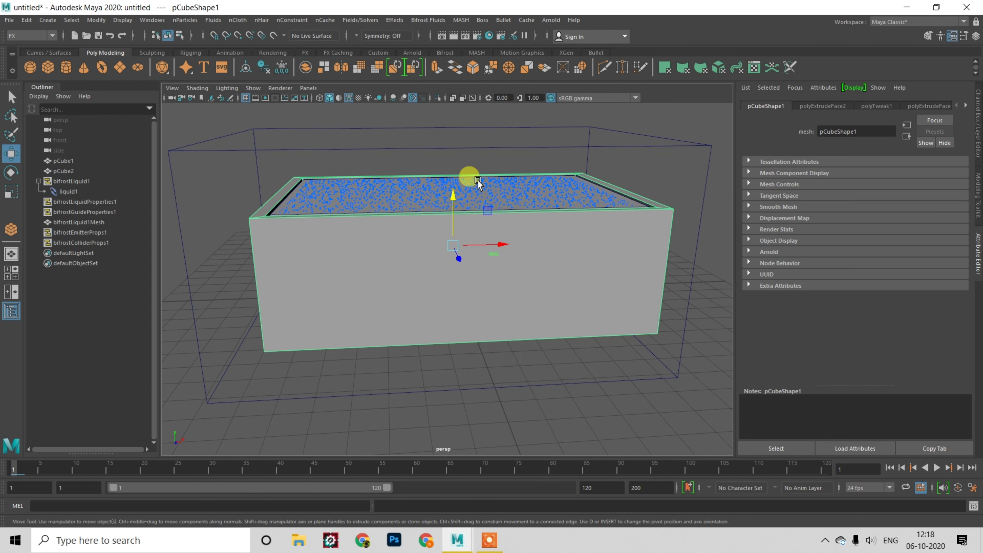
{"action": "scroll", "coordinate": [476, 179], "scroll_direction": "down", "scroll_amount": 2}
- Scroll through and inspect the liquid's solver properties in the Attribute Editor
{"action": "scroll", "coordinate": [474, 178], "scroll_direction": "down", "scroll_amount": 2}
{"action": "scroll", "coordinate": [473, 177], "scroll_direction": "down", "scroll_amount": 2}
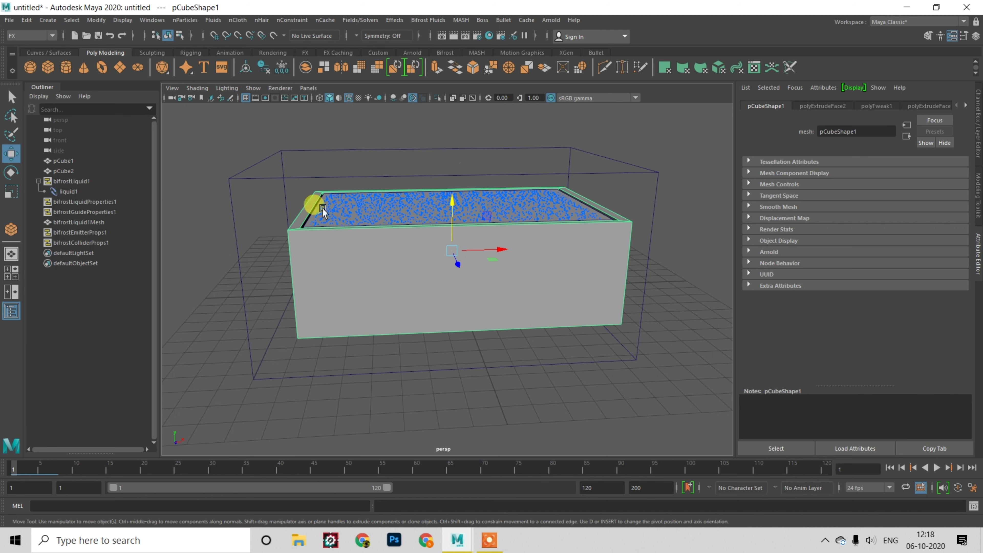
{"action": "left_click", "coordinate": [105, 201]}
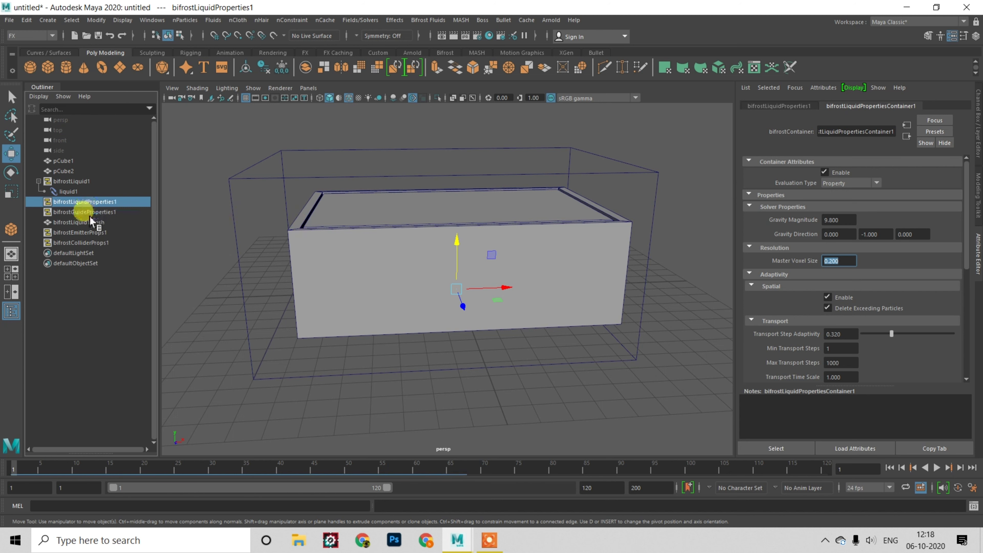
- Raise pCube2 above the container rim, then select bifrostLiquid1
{"action": "left_click", "coordinate": [347, 214]}
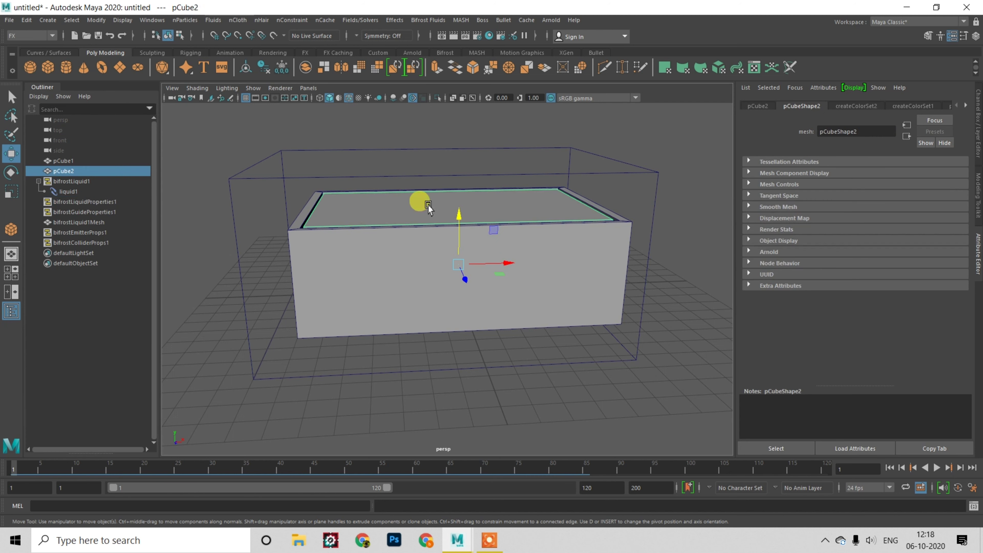
{"action": "left_click_drag", "start_coordinate": [460, 220], "coordinate": [457, 213]}
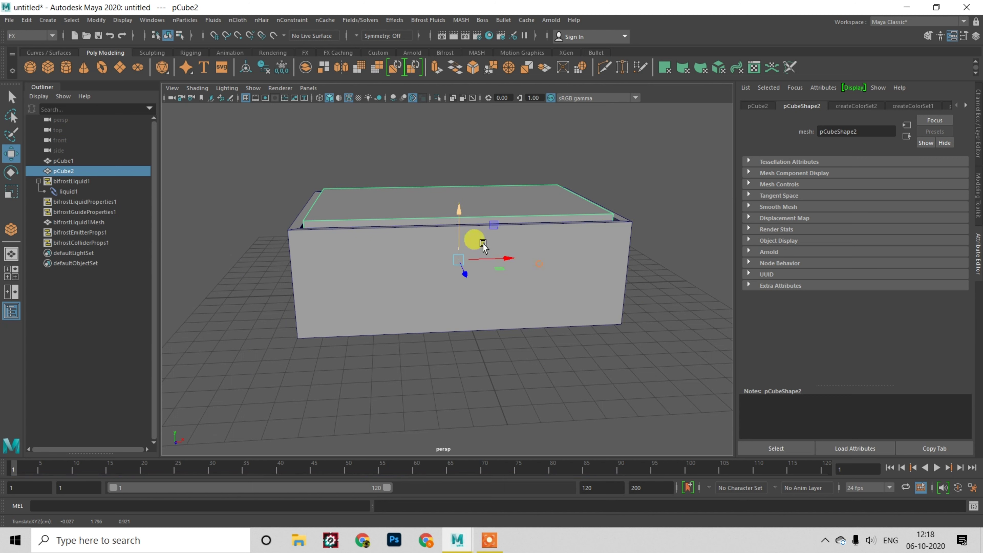
{"action": "scroll", "coordinate": [472, 242], "scroll_direction": "down", "scroll_amount": 2}
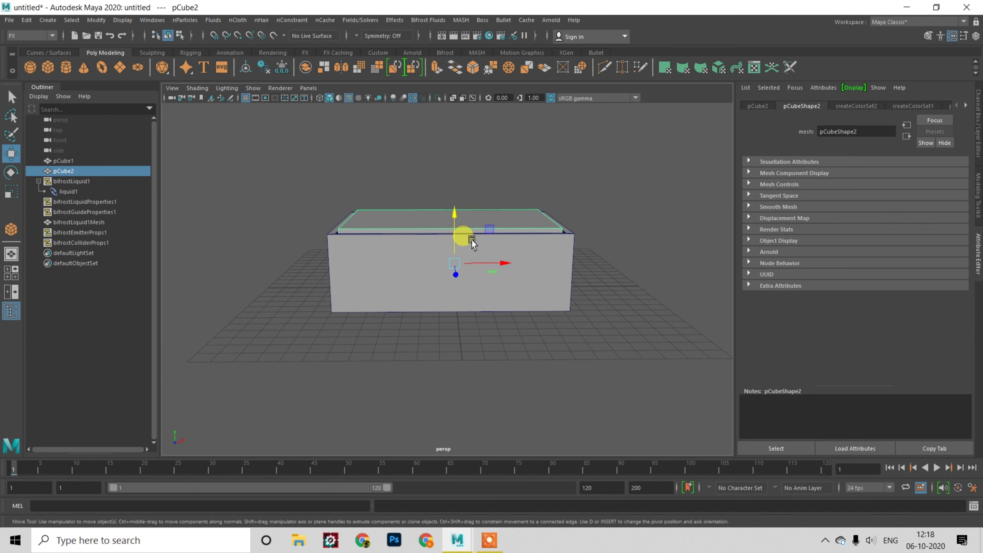
{"action": "left_click_drag", "start_coordinate": [472, 240], "coordinate": [473, 229], "text": "alt"}
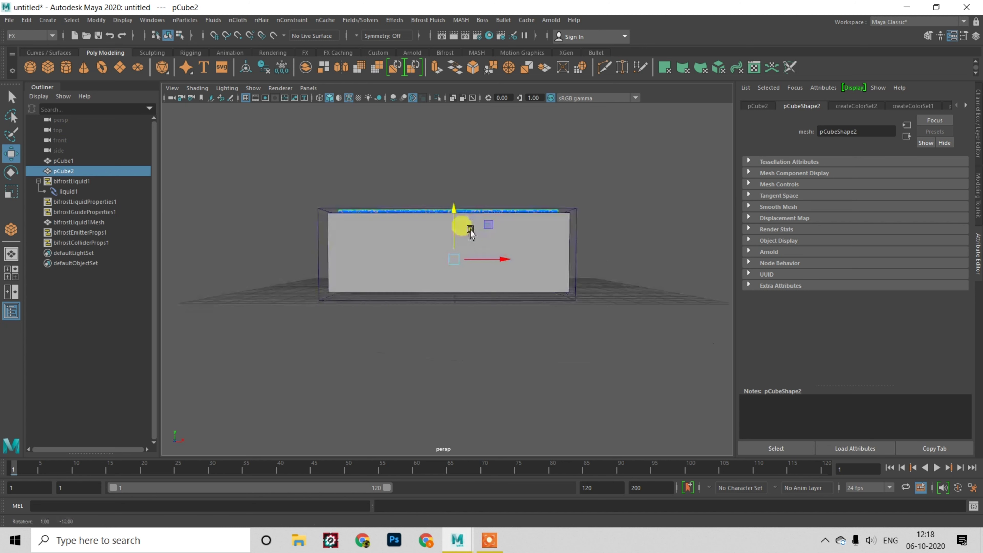
{"action": "scroll", "coordinate": [473, 229], "scroll_direction": "up", "scroll_amount": 2}
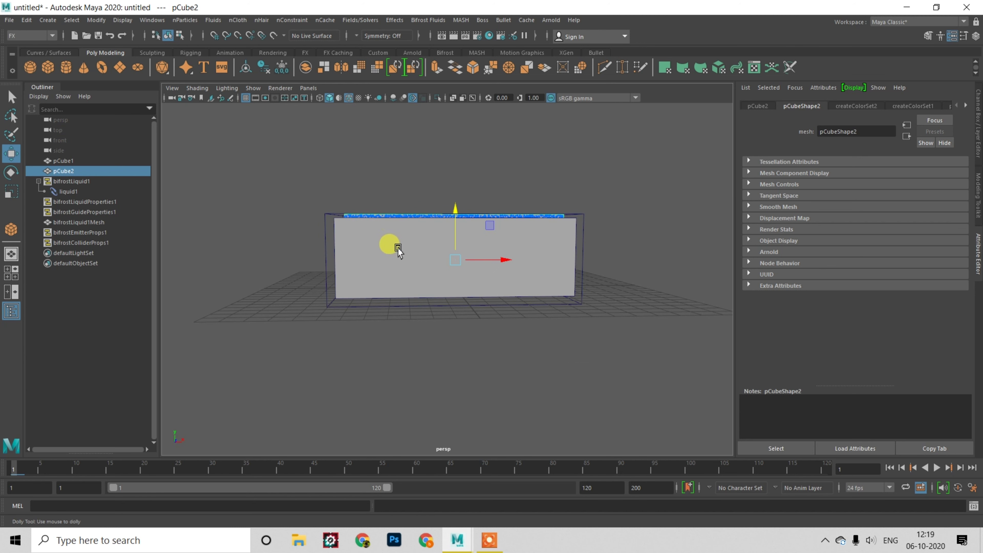
{"action": "scroll", "coordinate": [402, 251], "scroll_direction": "up", "scroll_amount": 3}
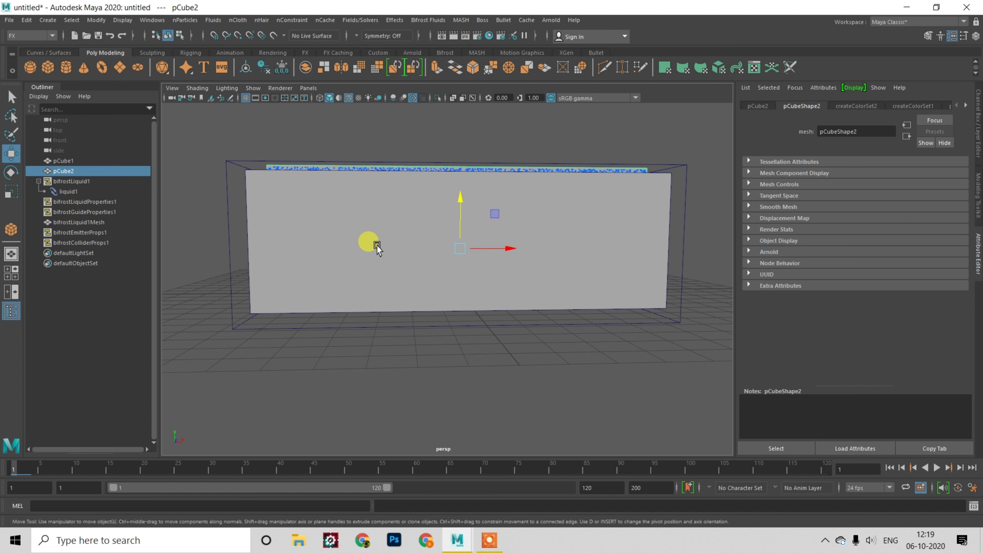
{"action": "left_click", "coordinate": [86, 181]}
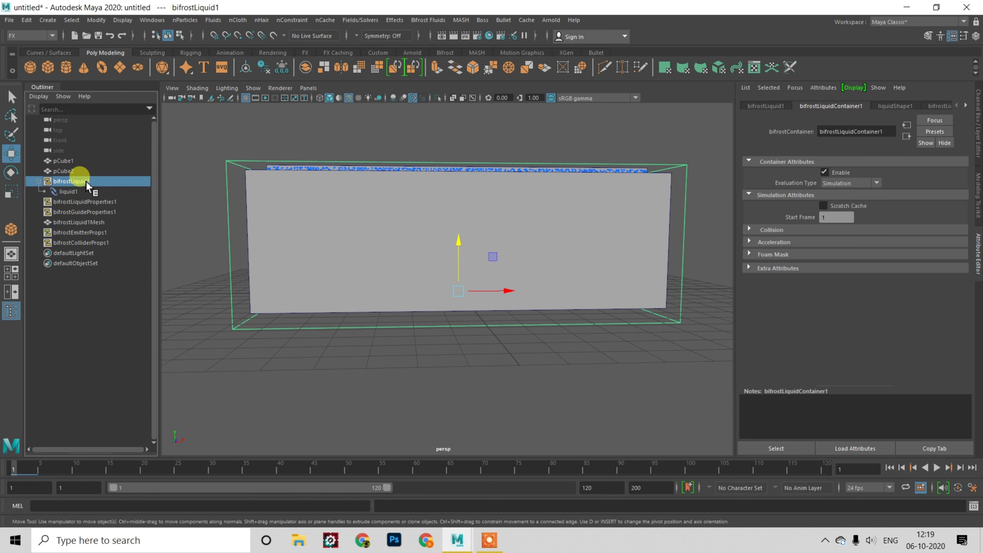
- Add a Bifrost kill plane, bifrostKillplane1, and drag it down below the container
{"action": "left_click", "coordinate": [417, 22]}
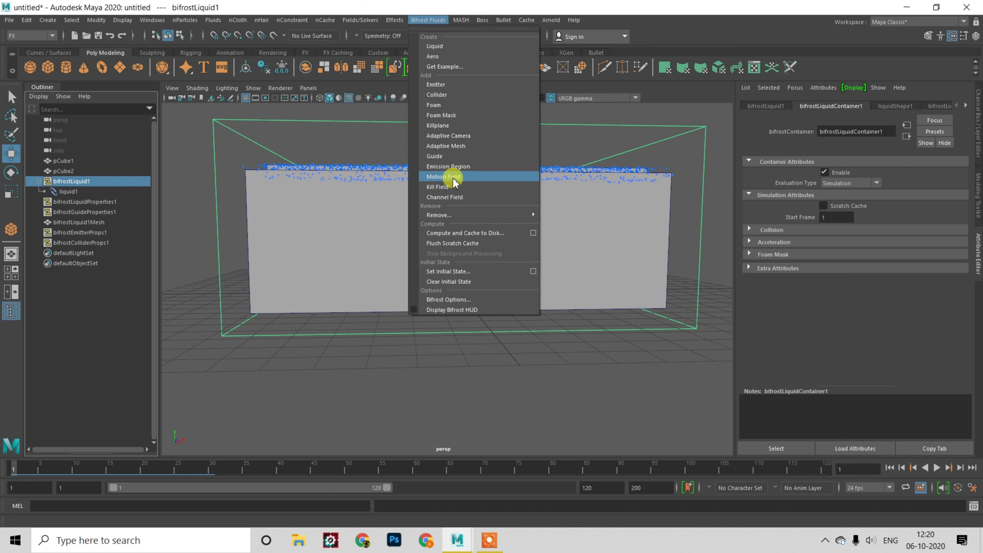
{"action": "left_click", "coordinate": [449, 127]}
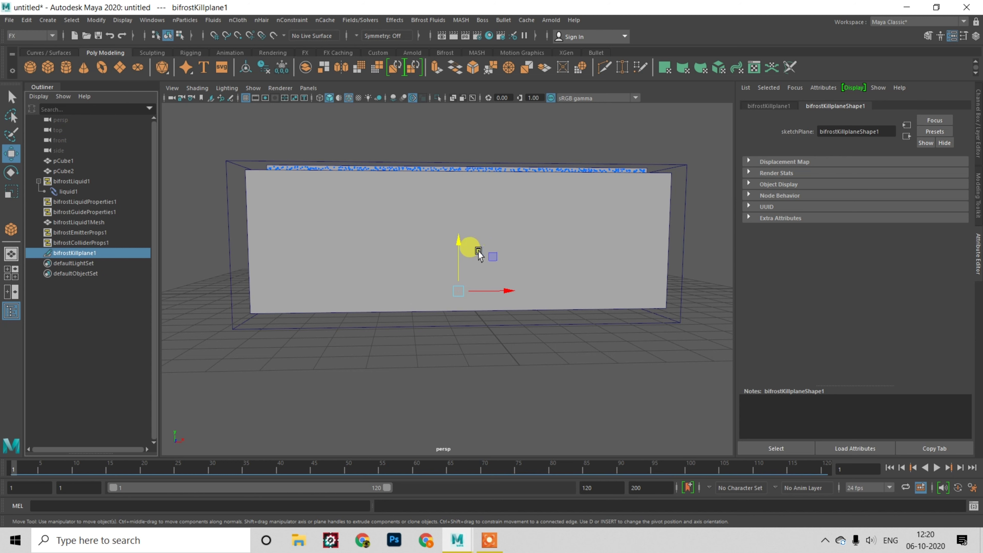
{"action": "left_click_drag", "start_coordinate": [459, 238], "coordinate": [457, 263]}
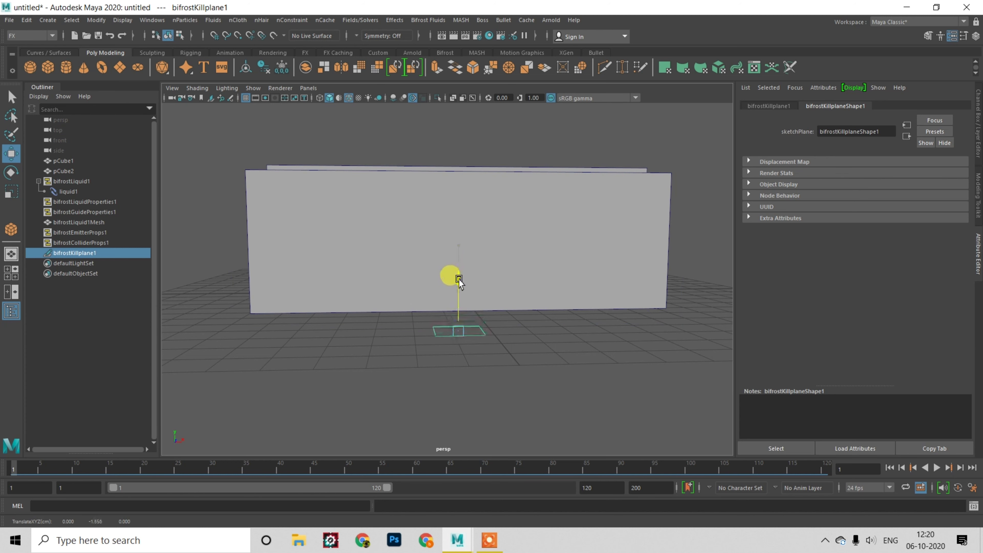
- Scale the kill plane up to span the scene and orbit to check its placement
{"action": "key", "text": "r"}
{"action": "left_click_drag", "start_coordinate": [473, 308], "coordinate": [735, 365]}
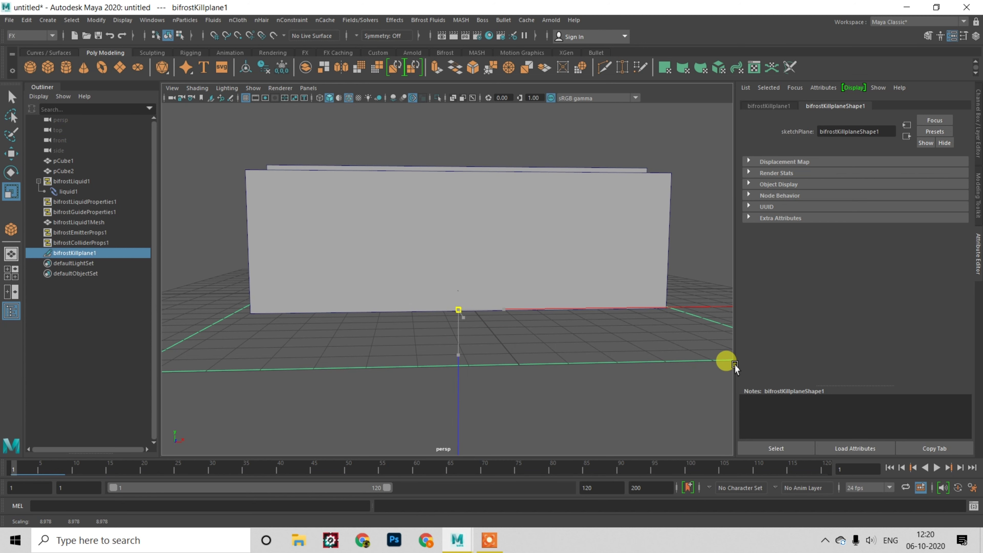
{"action": "scroll", "coordinate": [463, 244], "scroll_direction": "down", "scroll_amount": 2}
{"action": "scroll", "coordinate": [463, 242], "scroll_direction": "down", "scroll_amount": 3}
{"action": "mouse_move", "coordinate": [463, 241]}
{"action": "left_mouse_down", "text": "alt"}
{"action": "mouse_move", "coordinate": [478, 226]}
{"action": "mouse_move", "coordinate": [471, 236]}
{"action": "left_mouse_up", "text": "alt"}
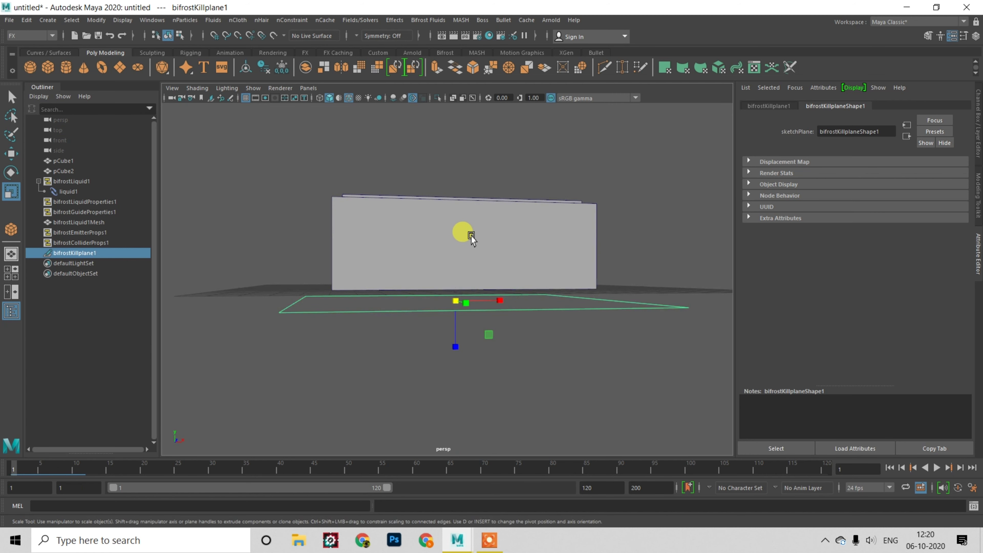
- Lower the kill plane slightly along Y using the four-view layout
{"action": "key", "text": "w"}
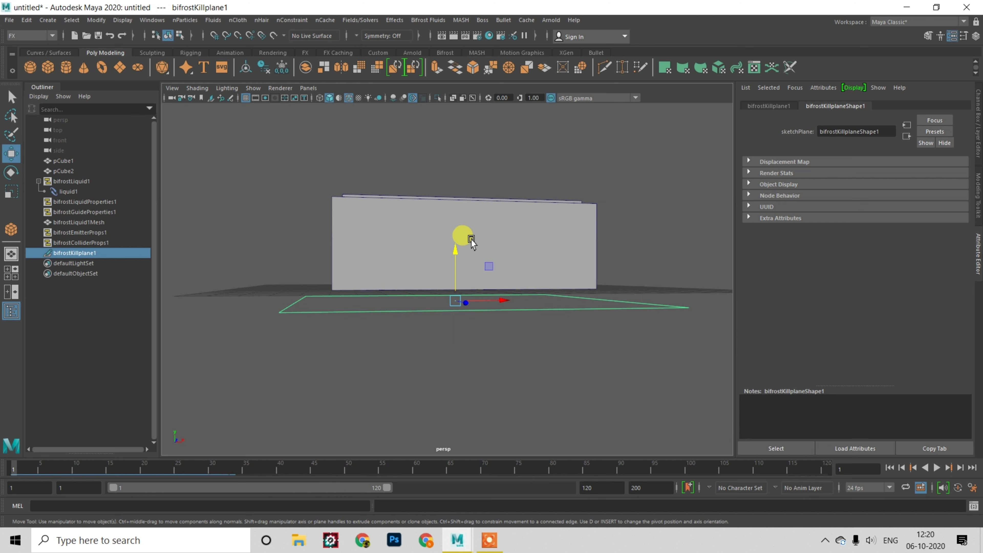
{"action": "key", "text": "space"}
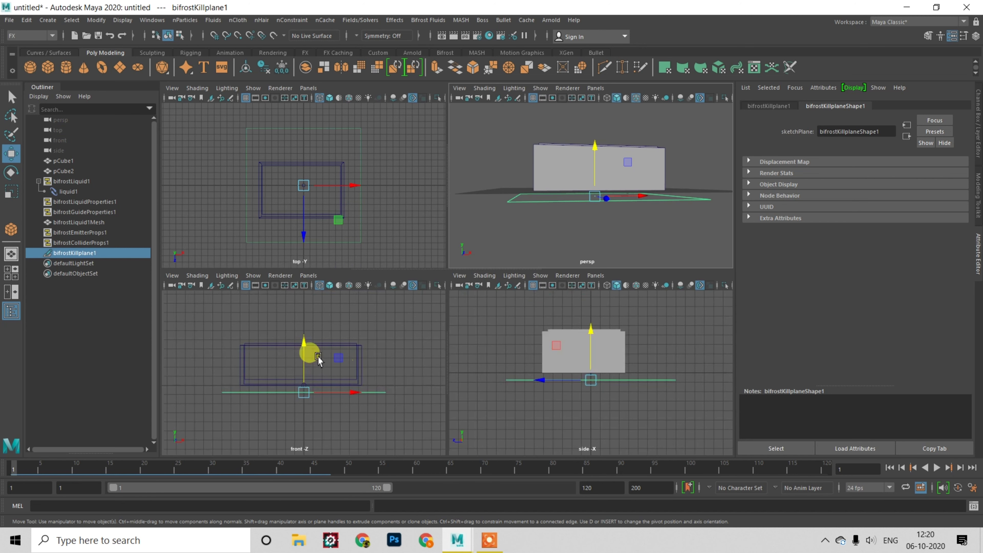
{"action": "middle_click_drag", "start_coordinate": [353, 372], "coordinate": [302, 333]}
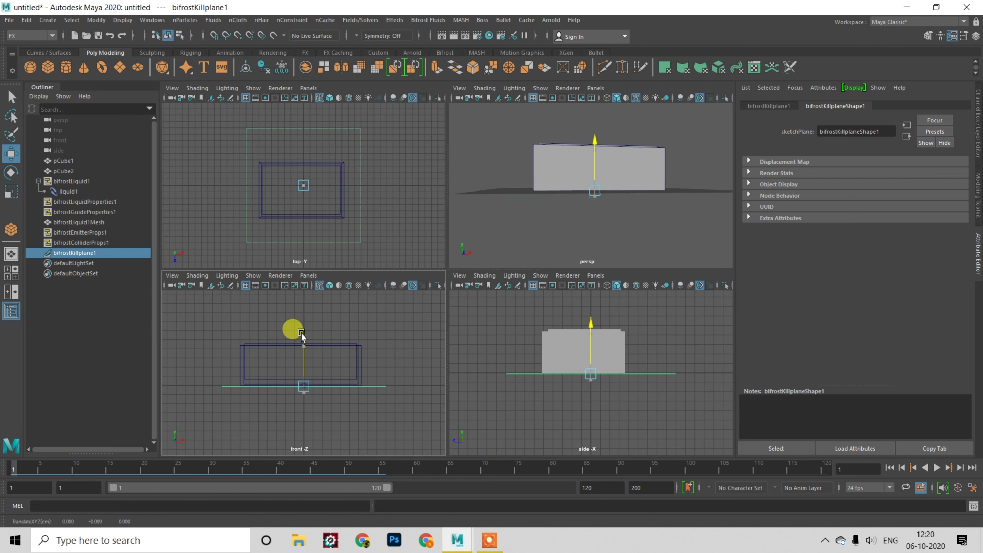
{"action": "key", "text": "space"}
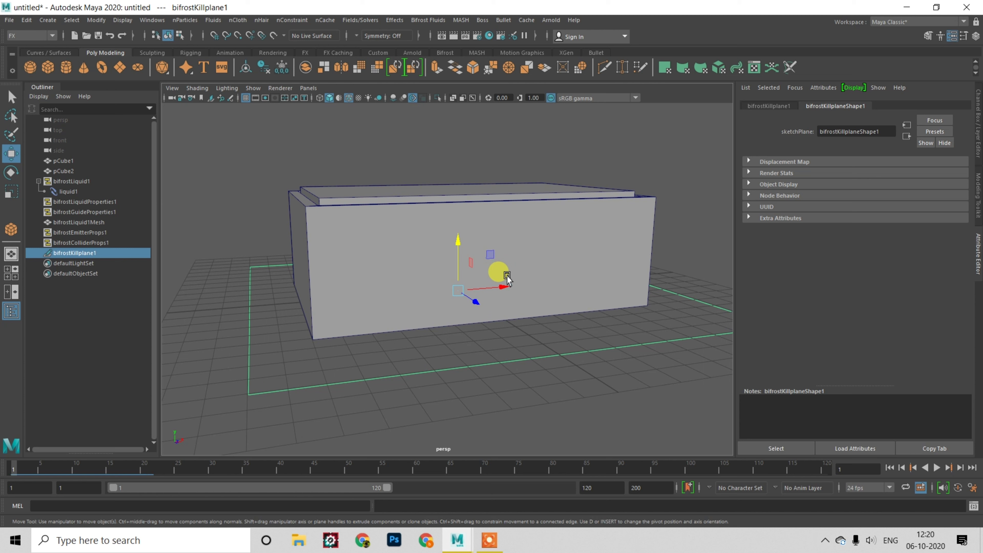
- Rescale the kill plane to about 10.7 units so it extends well beyond the container
{"action": "key", "text": "r"}
{"action": "left_click_drag", "start_coordinate": [464, 298], "coordinate": [558, 329]}
{"action": "key", "text": "ctrl+z"}
{"action": "left_click_drag", "start_coordinate": [458, 297], "coordinate": [582, 300]}
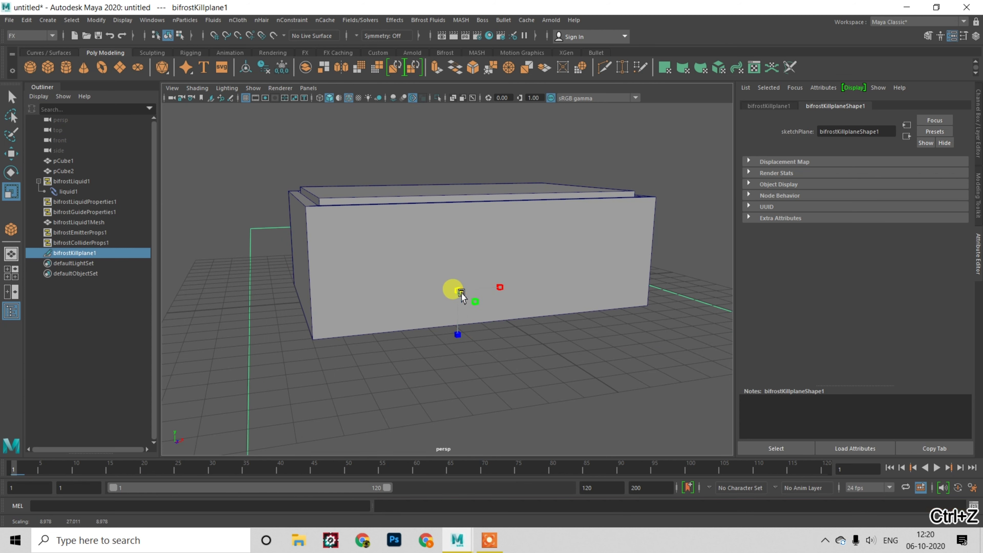
{"action": "right_click_drag", "start_coordinate": [582, 301], "coordinate": [466, 314], "text": "alt"}
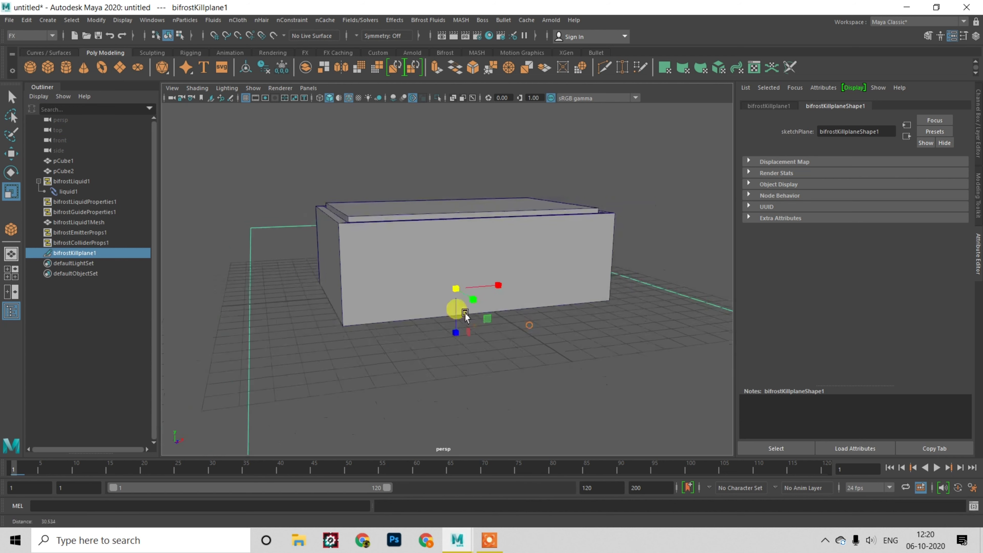
{"action": "mouse_move", "coordinate": [472, 297]}
{"action": "left_mouse_down", "text": "alt"}
{"action": "mouse_move", "coordinate": [492, 299]}
{"action": "mouse_move", "coordinate": [461, 286]}
{"action": "mouse_move", "coordinate": [463, 314]}
{"action": "left_mouse_up", "text": "alt"}
- Preview the liquid filling the box, rewind to frame 1, and select bifrostLiquid1
{"action": "left_click", "coordinate": [446, 193]}
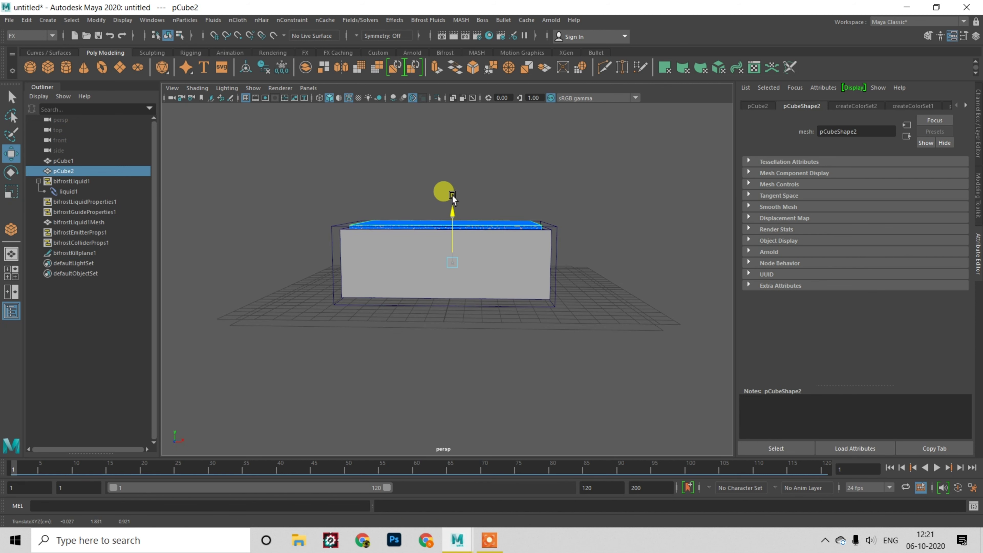
{"action": "key", "text": "w"}
{"action": "left_click", "coordinate": [937, 468]}
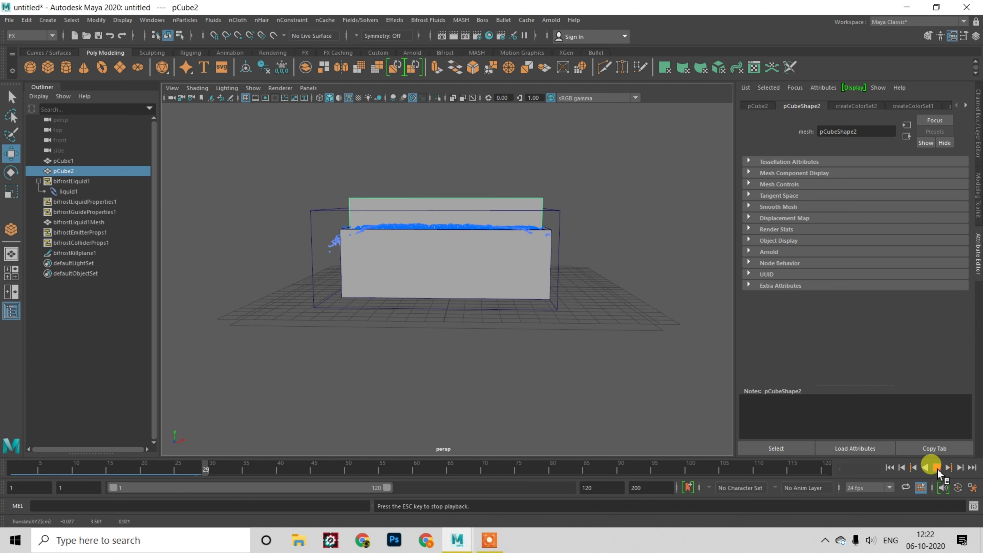
{"action": "left_click", "coordinate": [937, 468]}
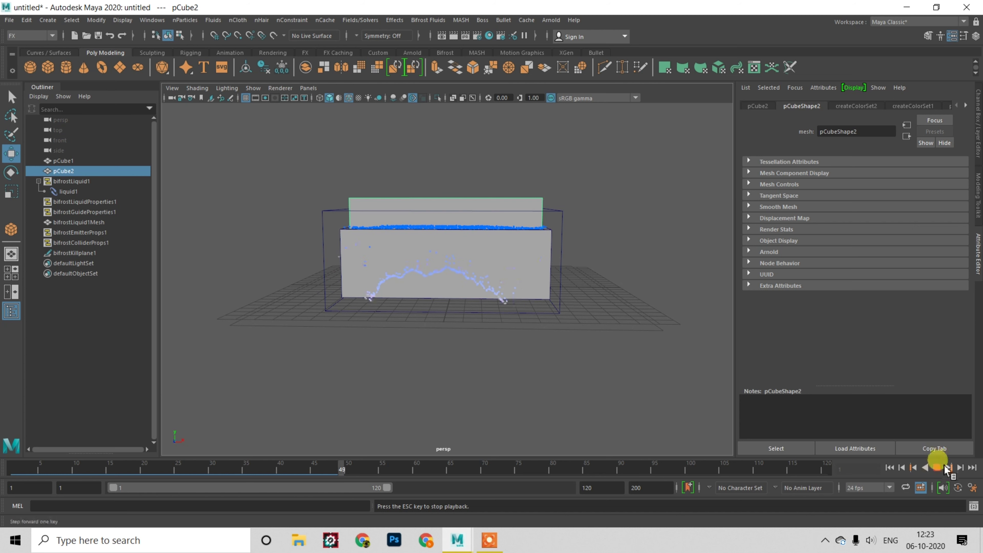
{"action": "left_click", "coordinate": [889, 468]}
{"action": "left_click", "coordinate": [98, 181]}
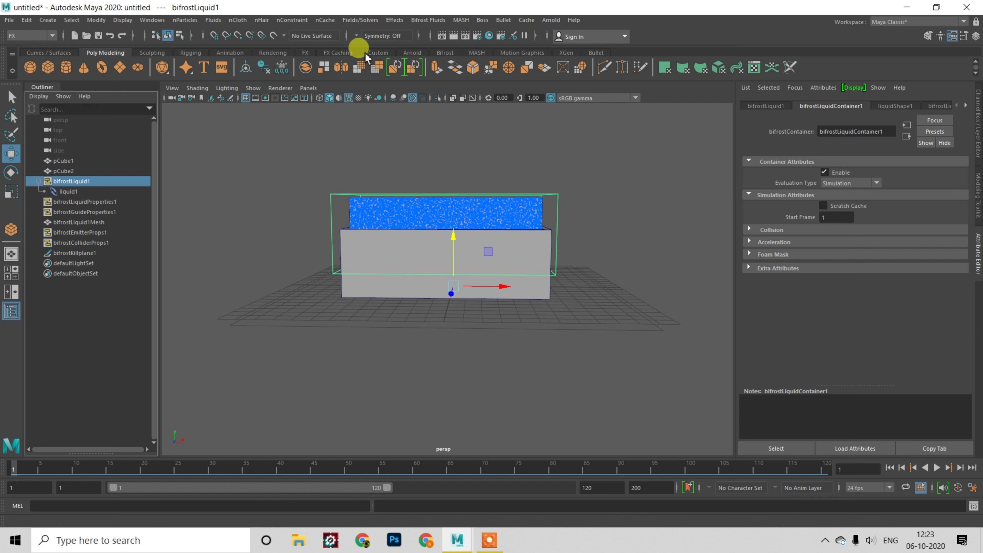
- Set bifrostLiquid1's initial state via Bifrost Fluids, play to check, then rewind to frame 1
{"action": "left_click", "coordinate": [429, 20]}
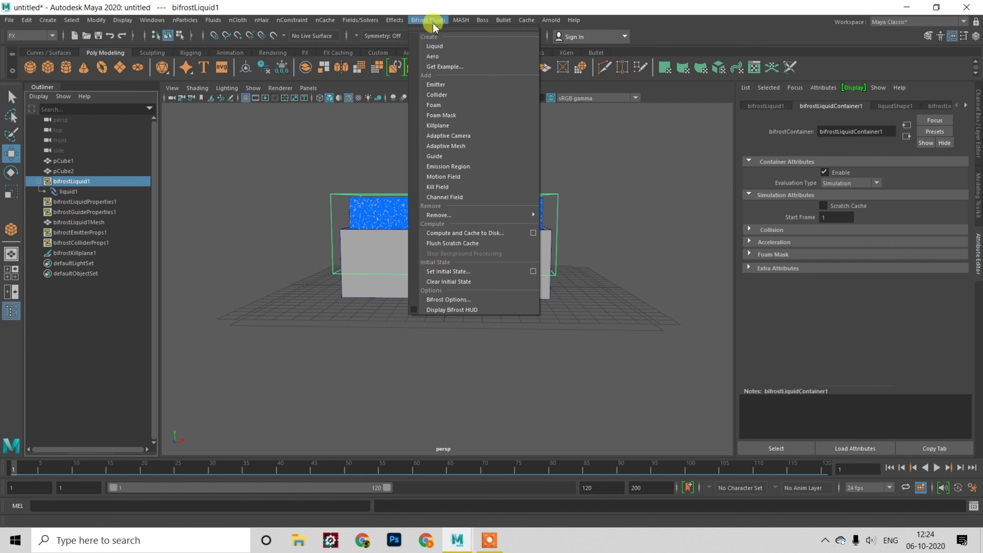
{"action": "left_click", "coordinate": [503, 273]}
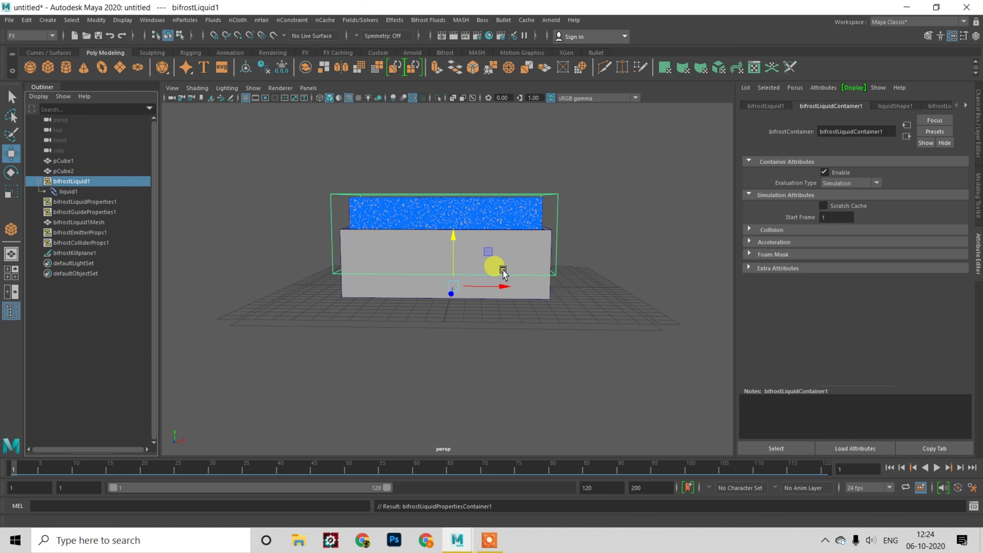
{"action": "left_click", "coordinate": [937, 467]}
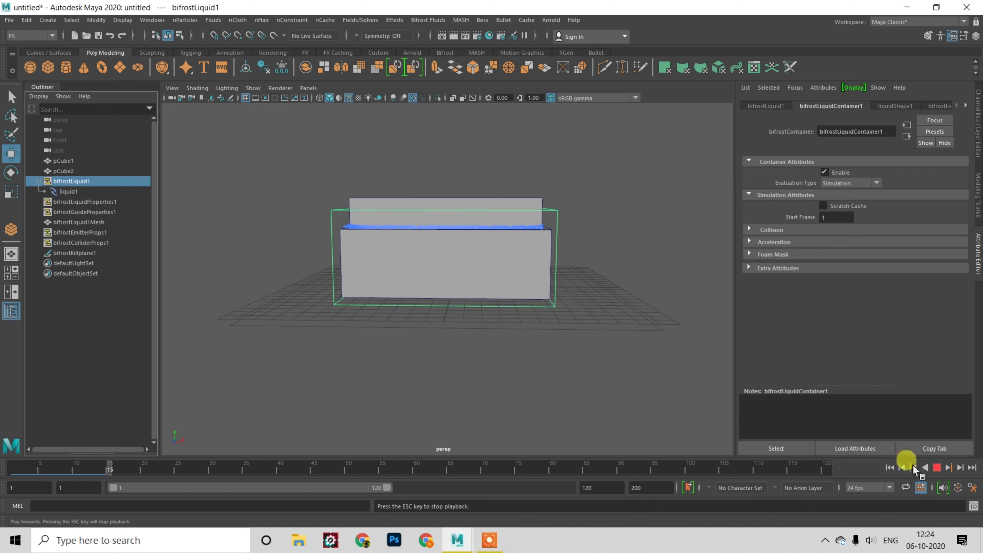
{"action": "left_click", "coordinate": [937, 467]}
{"action": "left_click", "coordinate": [889, 471]}
- Shift the container box along X, then zoom and orbit to view the box from above
{"action": "left_click", "coordinate": [474, 198]}
{"action": "mouse_move", "coordinate": [488, 237]}
{"action": "left_mouse_down"}
{"action": "mouse_move", "coordinate": [401, 242]}
{"action": "mouse_move", "coordinate": [408, 264]}
{"action": "mouse_move", "coordinate": [336, 249]}
{"action": "mouse_move", "coordinate": [175, 257]}
{"action": "mouse_move", "coordinate": [322, 249]}
{"action": "mouse_move", "coordinate": [472, 262]}
{"action": "left_mouse_up"}
{"action": "right_click_drag", "start_coordinate": [472, 262], "coordinate": [553, 373], "text": "alt"}
{"action": "mouse_move", "coordinate": [553, 374]}
{"action": "left_mouse_down", "text": "alt"}
{"action": "mouse_move", "coordinate": [450, 288]}
{"action": "mouse_move", "coordinate": [413, 285]}
{"action": "left_mouse_up", "text": "alt"}
{"action": "right_click_drag", "start_coordinate": [413, 286], "coordinate": [440, 298], "text": "alt"}
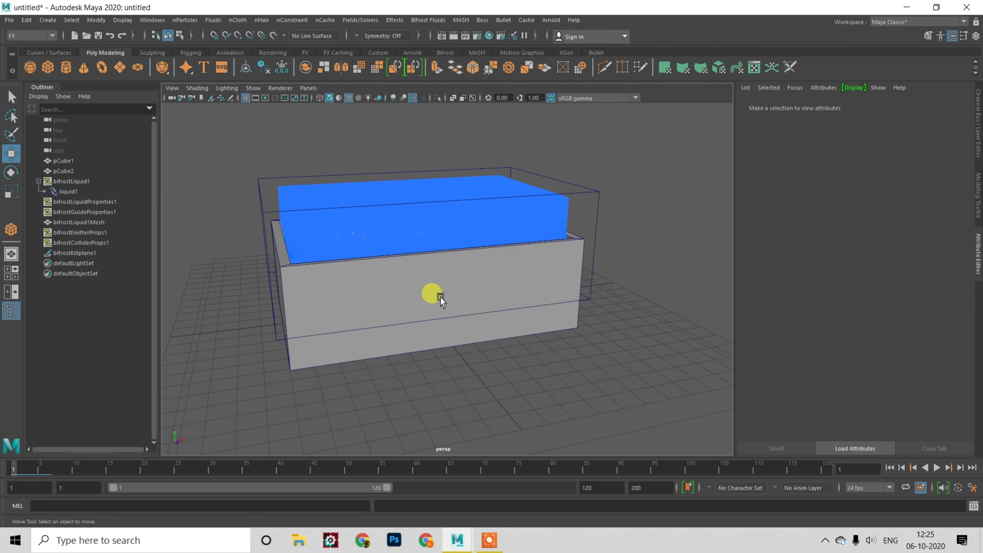
- Create a polygon cube, raise it above the water, and check it in four views
{"action": "left_click", "coordinate": [48, 68]}
{"action": "mouse_move", "coordinate": [434, 242]}
{"action": "left_mouse_down"}
{"action": "mouse_move", "coordinate": [434, 135]}
{"action": "mouse_move", "coordinate": [447, 116]}
{"action": "left_mouse_up"}
{"action": "key", "text": "space"}
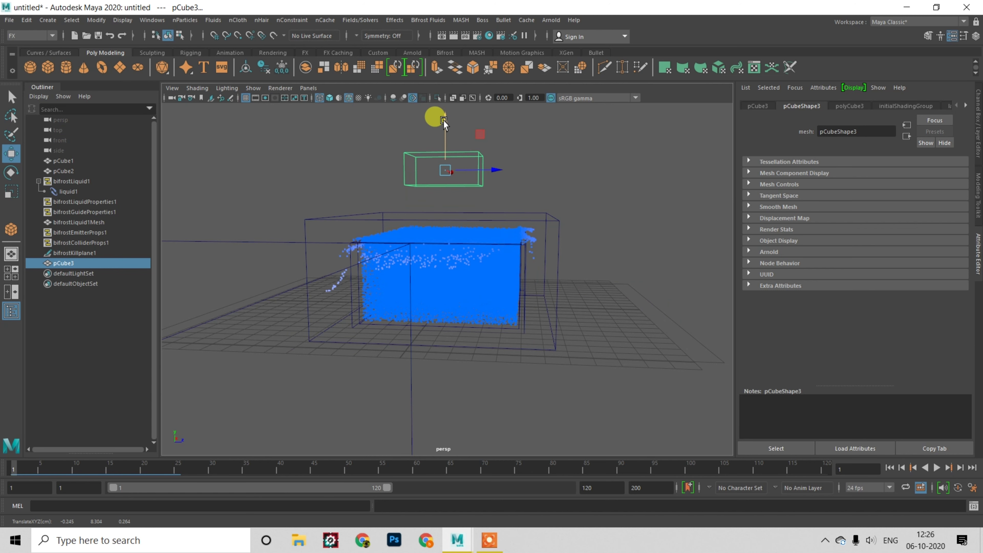
{"action": "left_click", "coordinate": [11, 273]}
{"action": "right_click_drag", "start_coordinate": [279, 331], "coordinate": [263, 330], "text": "alt"}
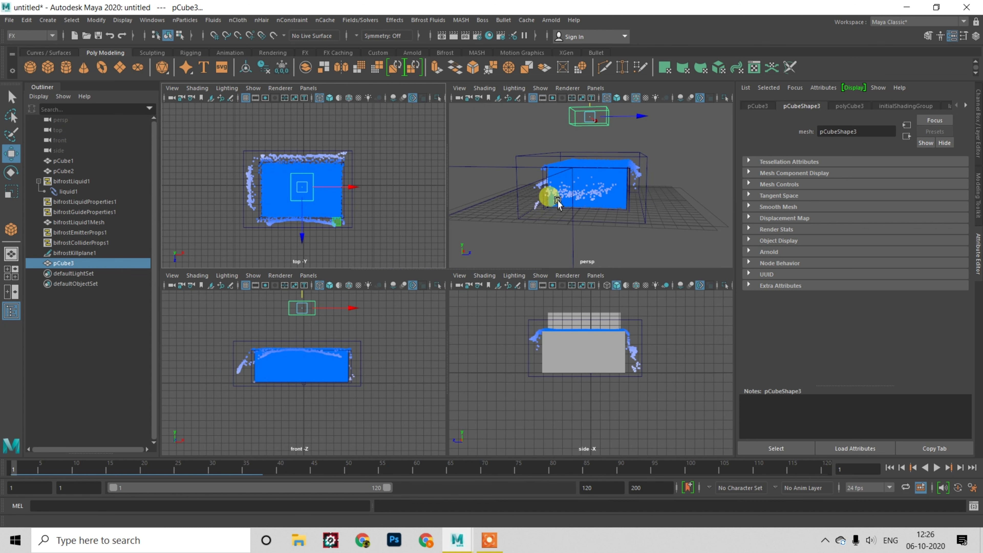
- Frame the new cube and scale it down slightly to 3.510 × 1.842 × 4.291
{"action": "key", "text": "f"}
{"action": "key", "text": "r"}
{"action": "scroll", "coordinate": [573, 182], "scroll_direction": "down", "scroll_amount": 2}
{"action": "left_click_drag", "start_coordinate": [568, 181], "coordinate": [569, 182]}
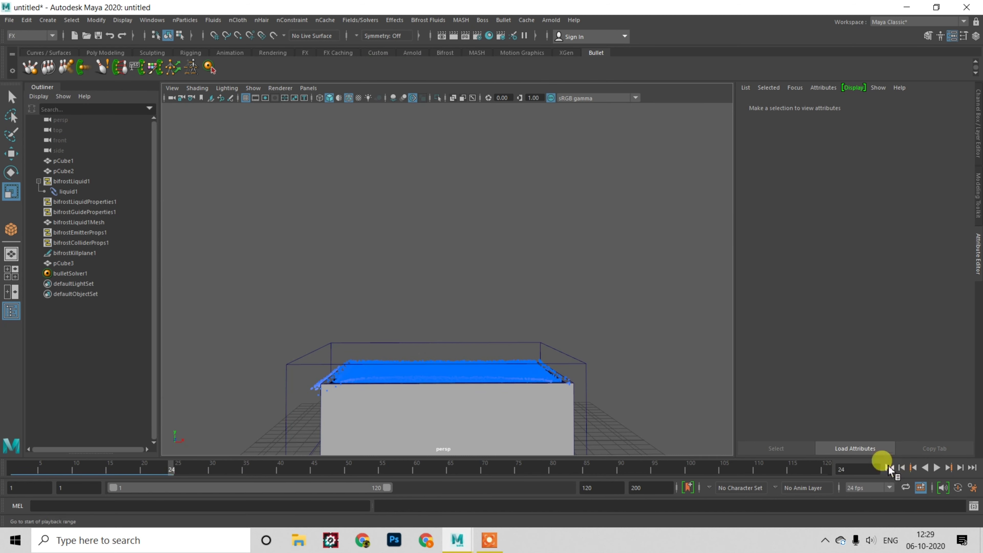
- Rewind, make pCube3 a Bifrost collider for bifrostLiquid1, and play to watch the splash
{"action": "left_click", "coordinate": [890, 468]}
{"action": "left_click", "coordinate": [446, 361]}
{"action": "left_click", "coordinate": [457, 276], "text": "shift"}
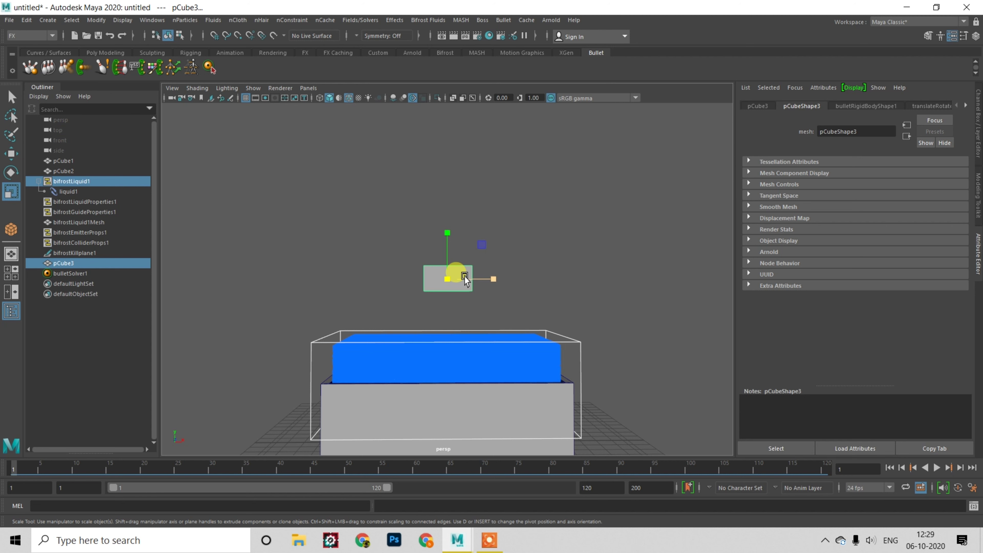
{"action": "left_click", "coordinate": [429, 19]}
{"action": "left_click", "coordinate": [438, 69]}
{"action": "left_click", "coordinate": [577, 253]}
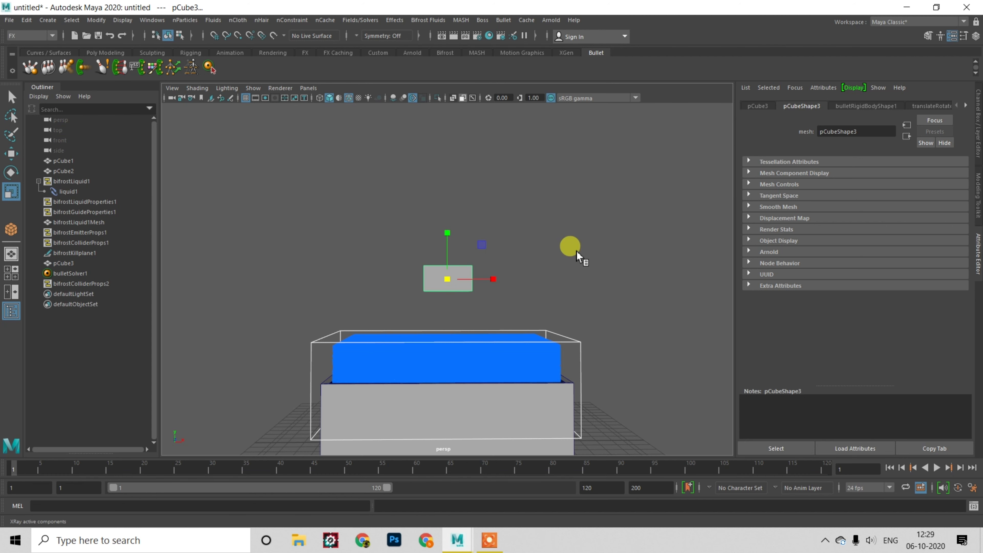
{"action": "left_click", "coordinate": [937, 467]}
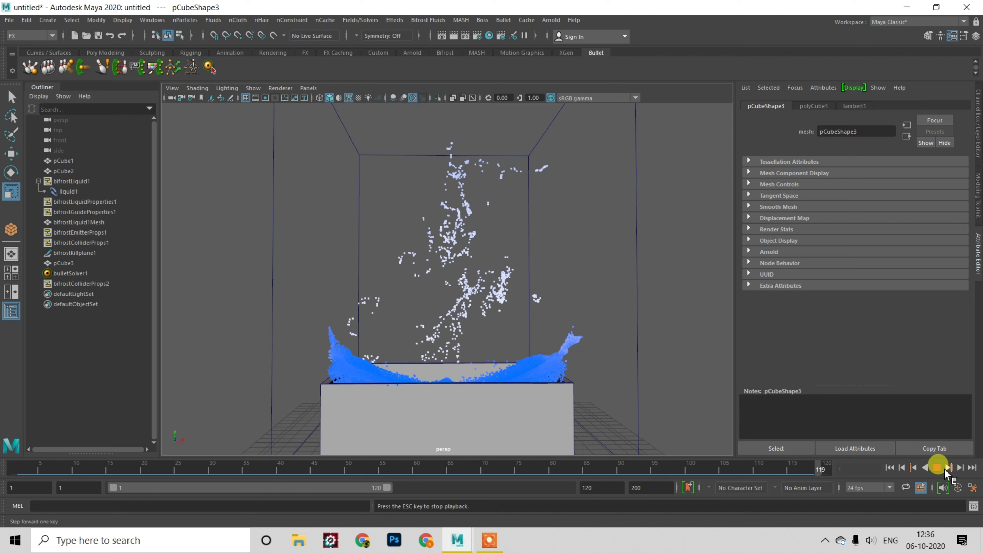
- Set the playback end frame to 200, then stop and rewind to the start
{"action": "double_click", "coordinate": [604, 487]}
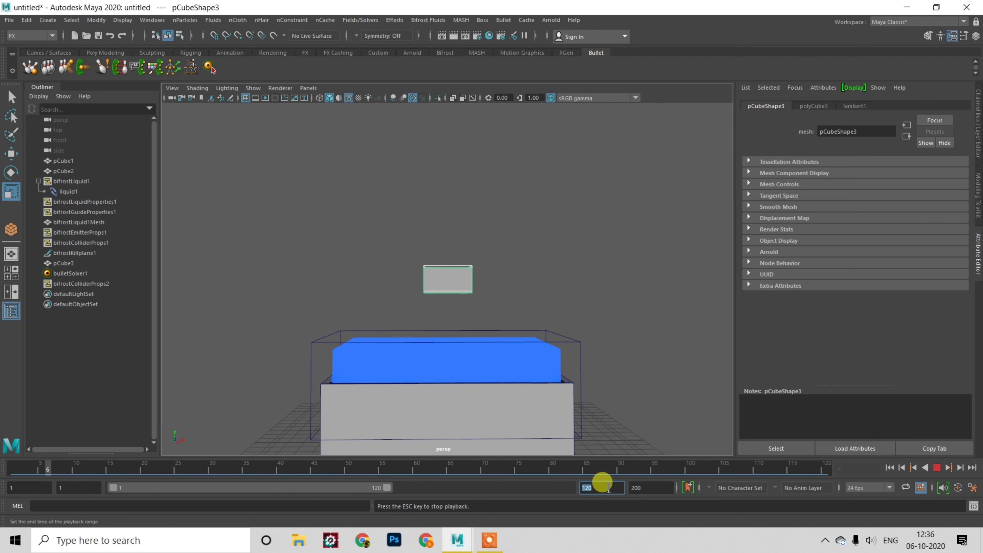
{"action": "type", "text": "200"}
{"action": "key", "text": "Return"}
{"action": "left_click", "coordinate": [890, 468]}
- Orbit and dolly the camera closer to the scene
{"action": "key", "text": "w"}
{"action": "left_click_drag", "start_coordinate": [534, 235], "coordinate": [273, 180], "text": "alt"}
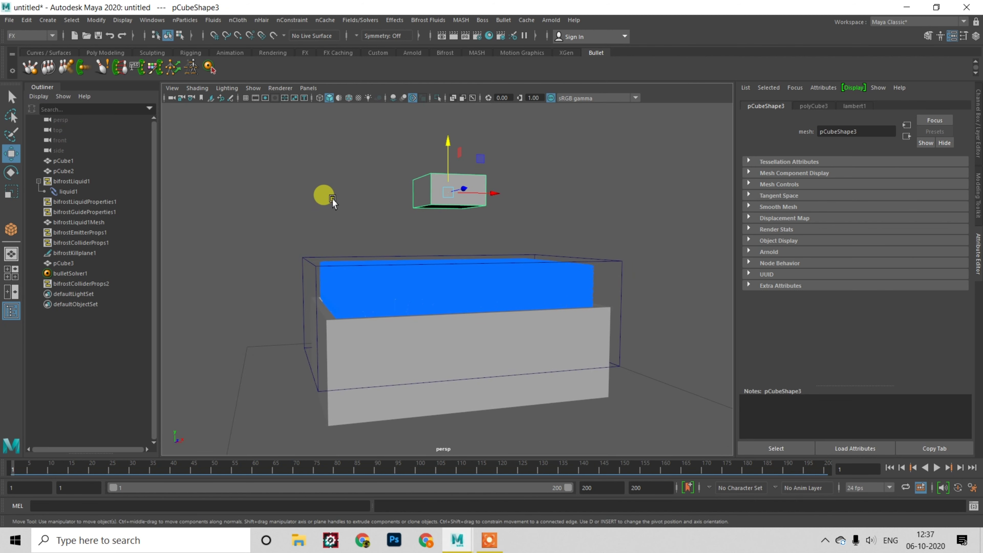
{"action": "right_click_drag", "start_coordinate": [273, 180], "coordinate": [325, 197], "text": "alt"}
{"action": "right_click_drag", "start_coordinate": [667, 468], "coordinate": [745, 465]}
- Playblast to Desktop as AVI 'water simulation 06' at 1920×1080, 50% scale, quality 100
{"action": "left_click", "coordinate": [469, 343]}
{"action": "type", "text": "water simulation 06"}
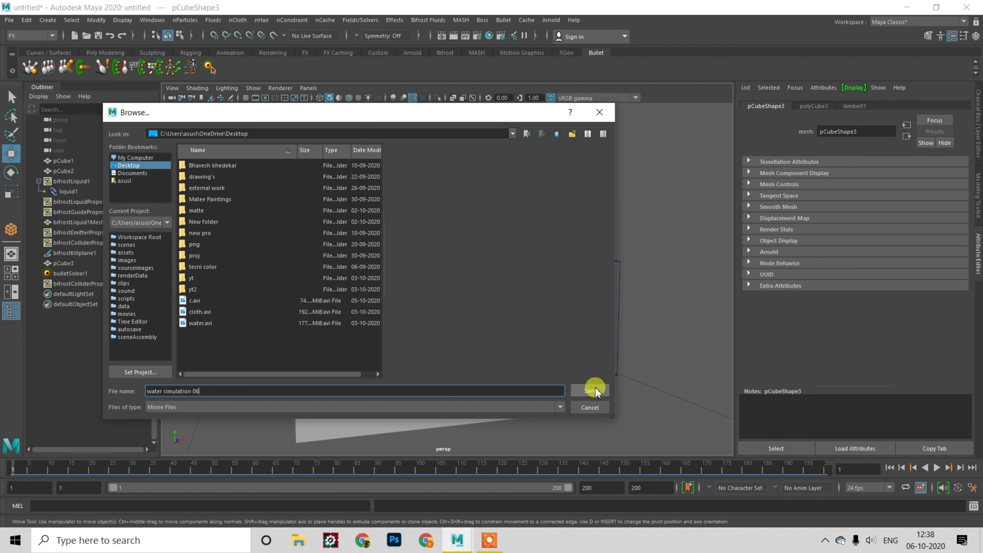
{"action": "left_click", "coordinate": [592, 391]}
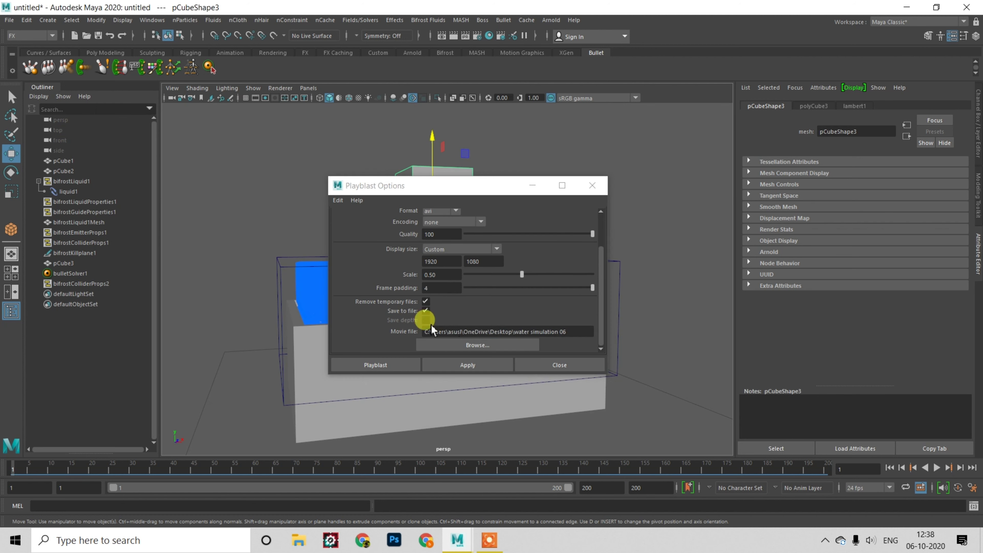
{"action": "left_click", "coordinate": [500, 368]}
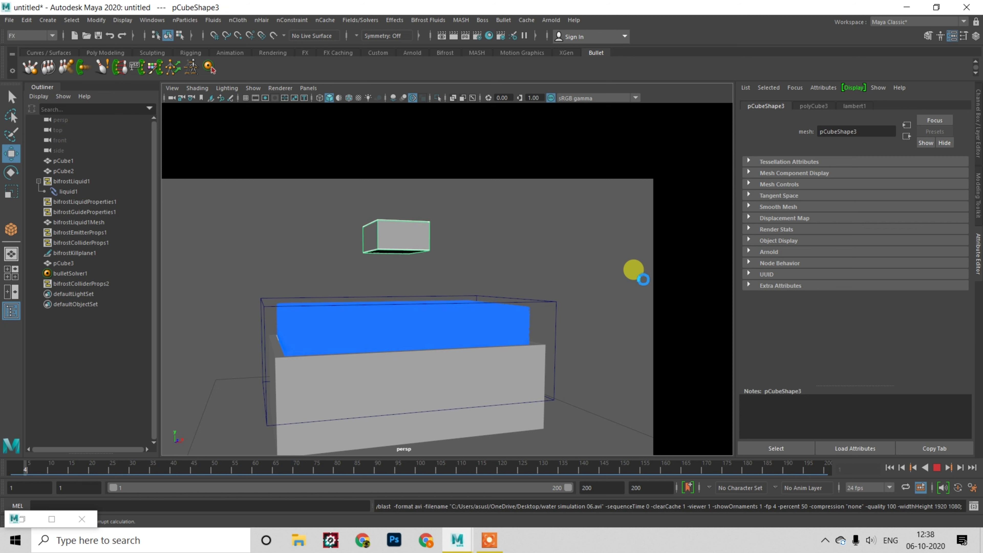